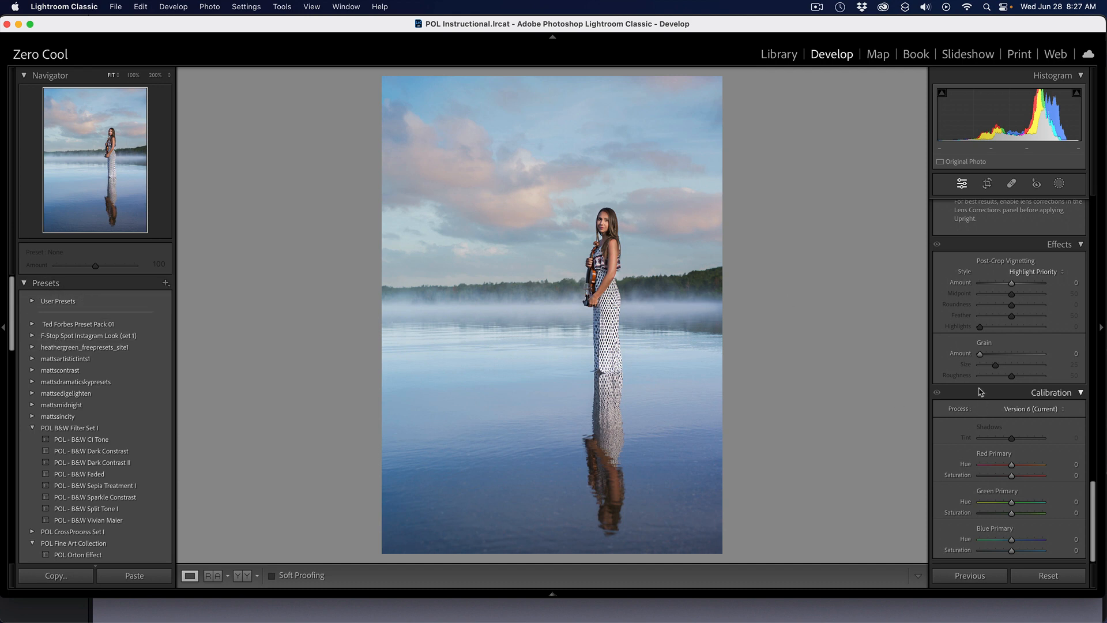
# - Apply automatic tone adjustments to the lake portrait
pyautogui.scroll(10, 980, 340)
pyautogui.scroll(8, 985, 307)
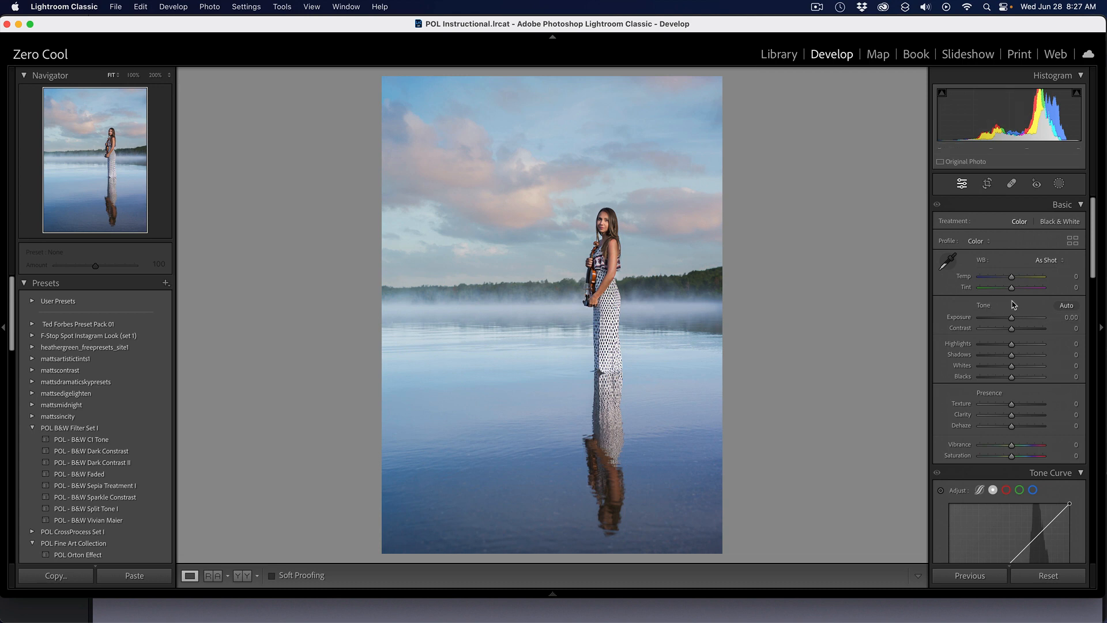
pyautogui.click(1066, 306)
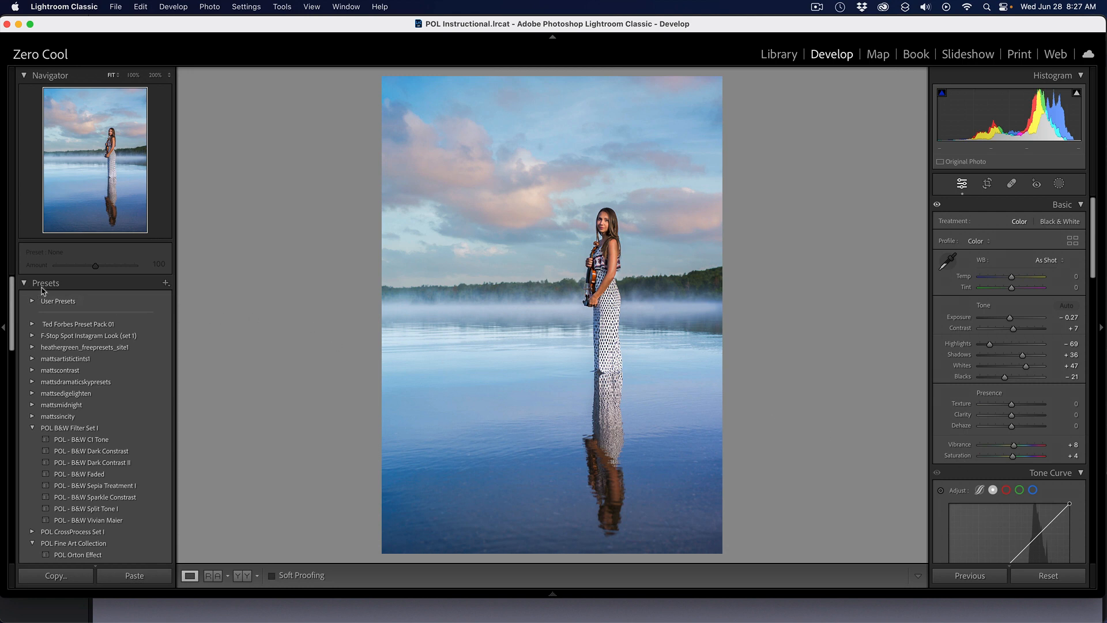
# - Open the settings for creating a new develop preset, review them and cancel
pyautogui.click(165, 284)
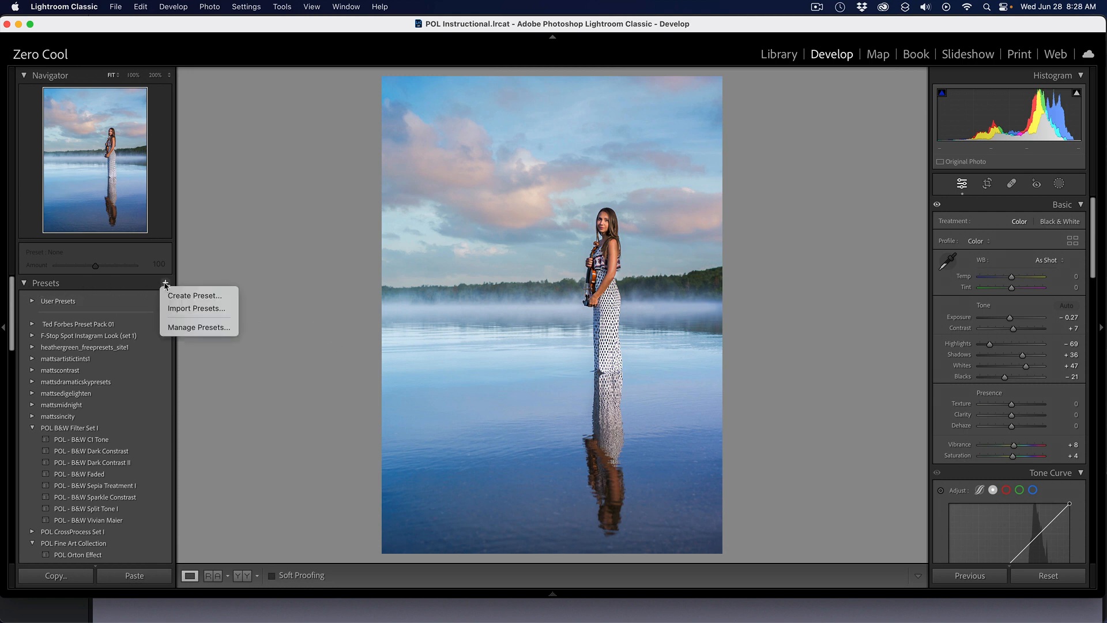
pyautogui.click(196, 301)
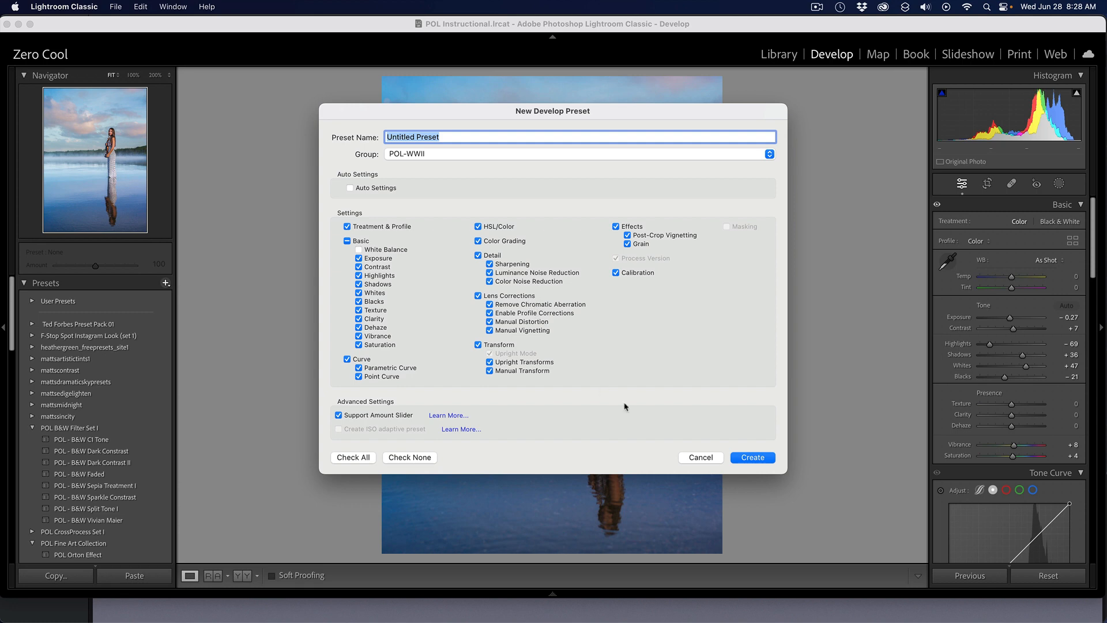
pyautogui.click(701, 457)
# - Preview the presets of the POL B&W Filter Set I group on the photo without applying any
pyautogui.scroll(-2, 69, 415)
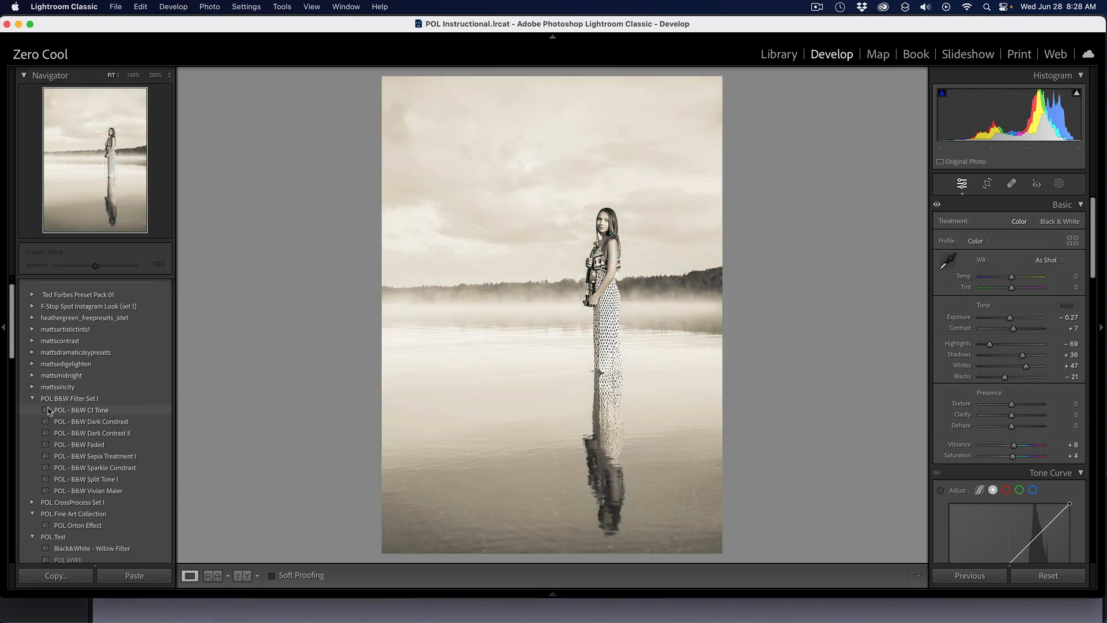
pyautogui.scroll(-1, 48, 423)
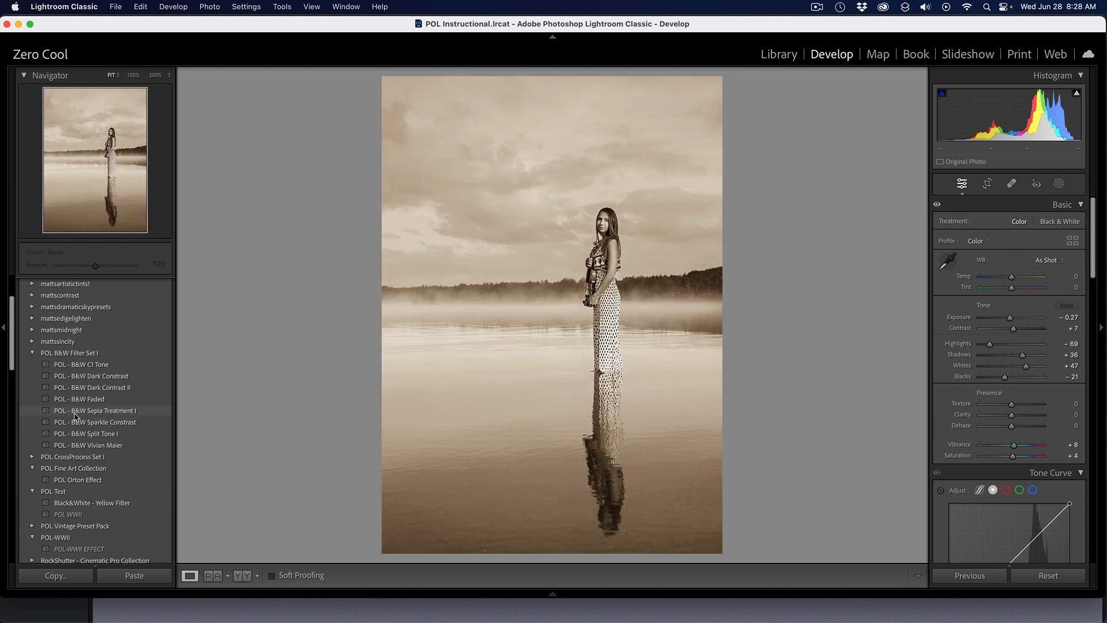
pyautogui.scroll(-5, 146, 368)
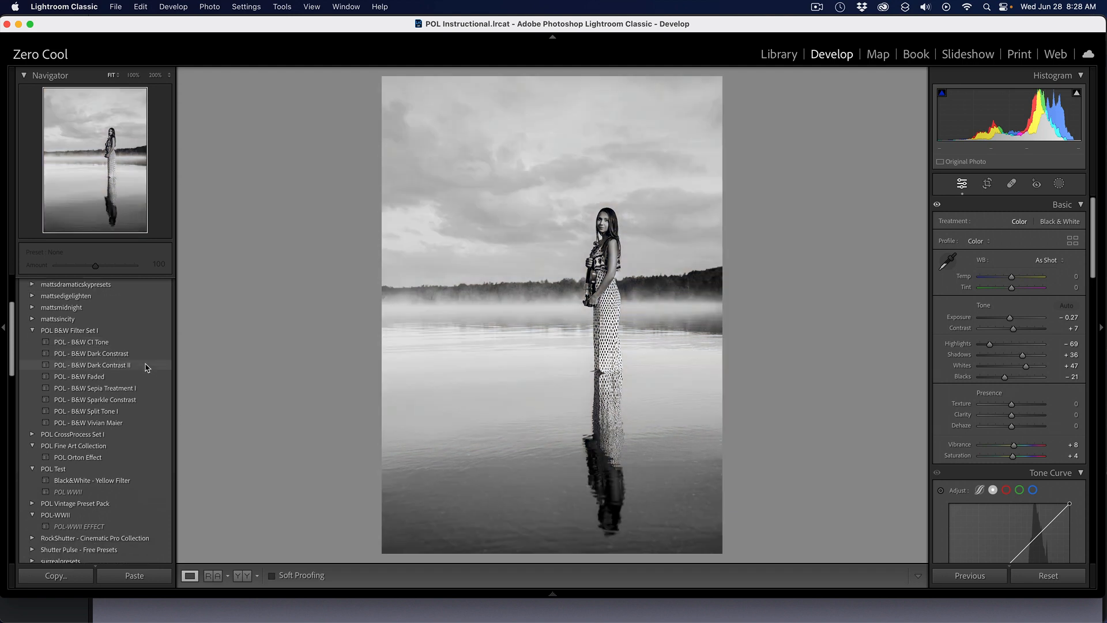
pyautogui.scroll(7, 149, 367)
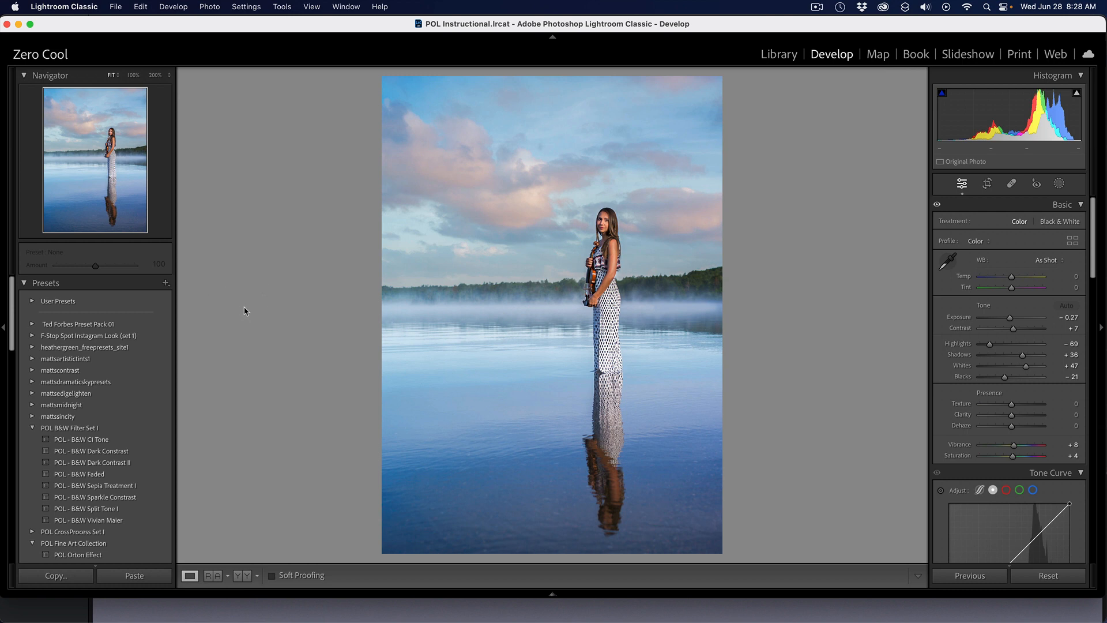
# - Start a new Brush mask and review the available brush effect presets, keeping 111BrushPreset
pyautogui.scroll(-1, 1055, 332)
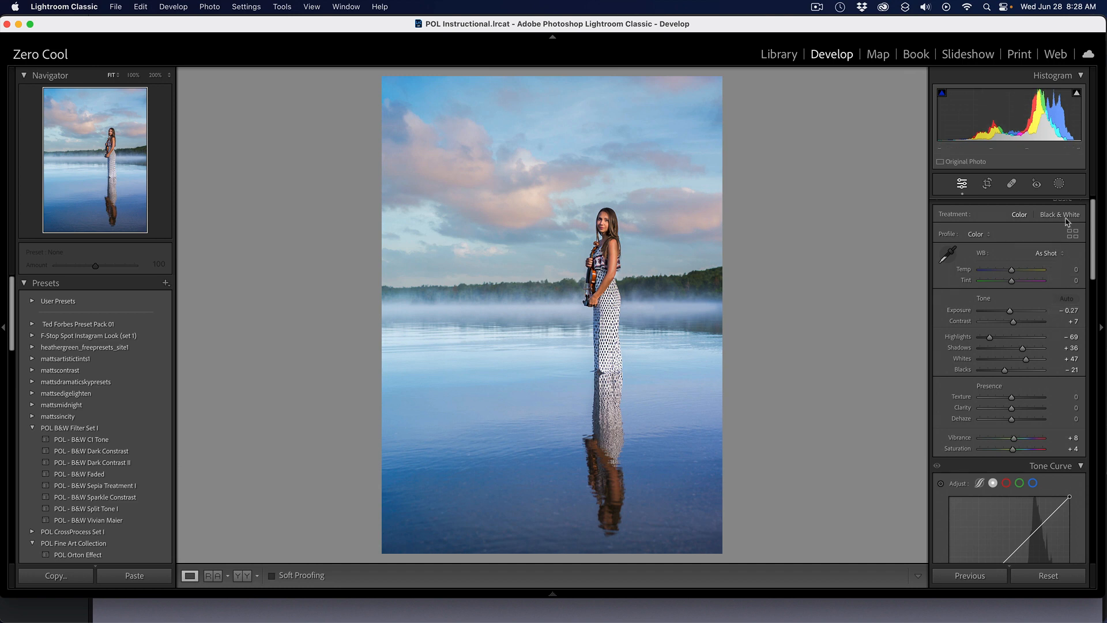
pyautogui.click(1059, 184)
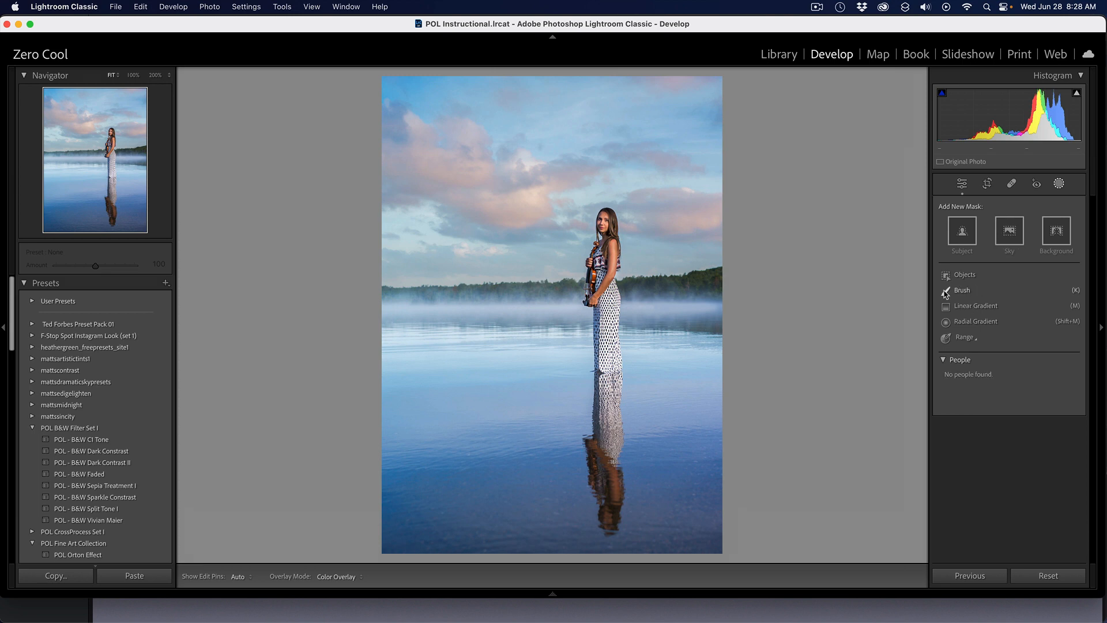
pyautogui.click(946, 291)
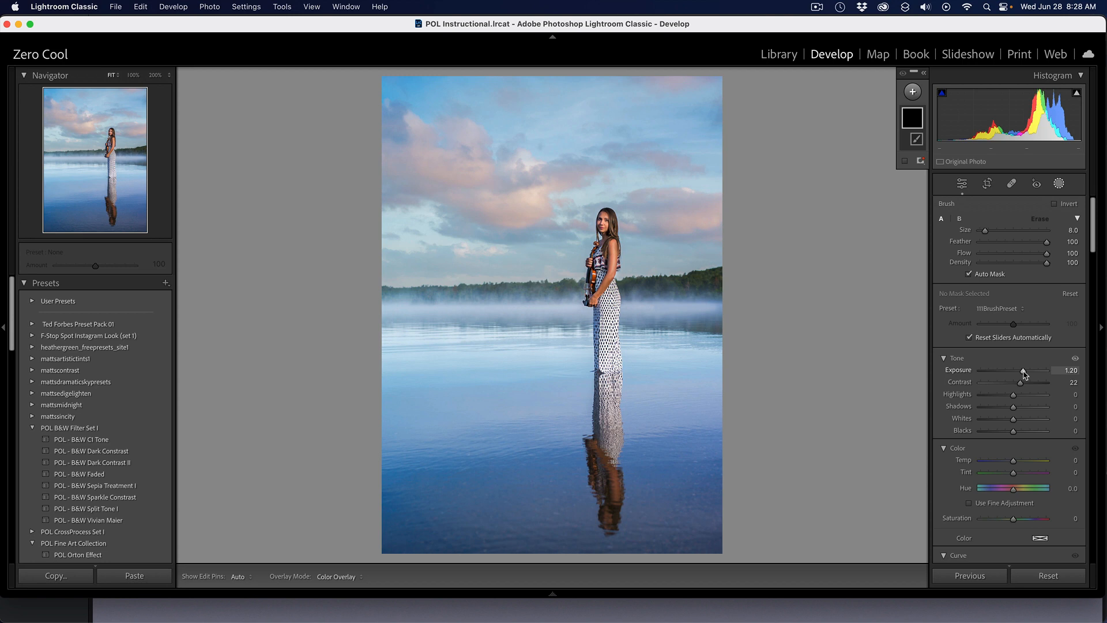
pyautogui.click(1006, 310)
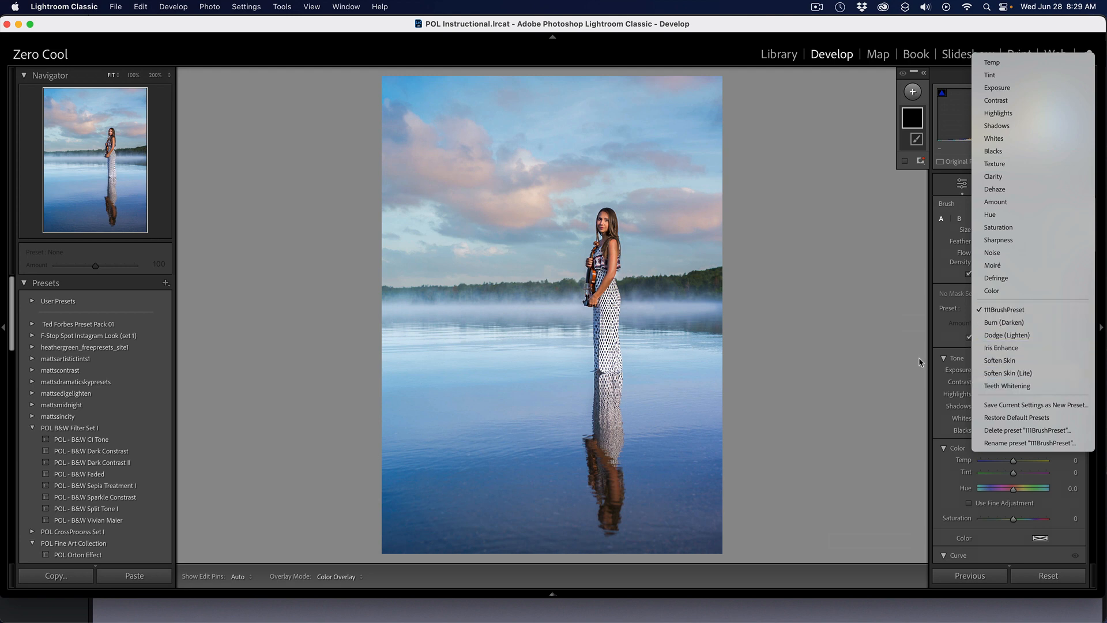
pyautogui.click(907, 342)
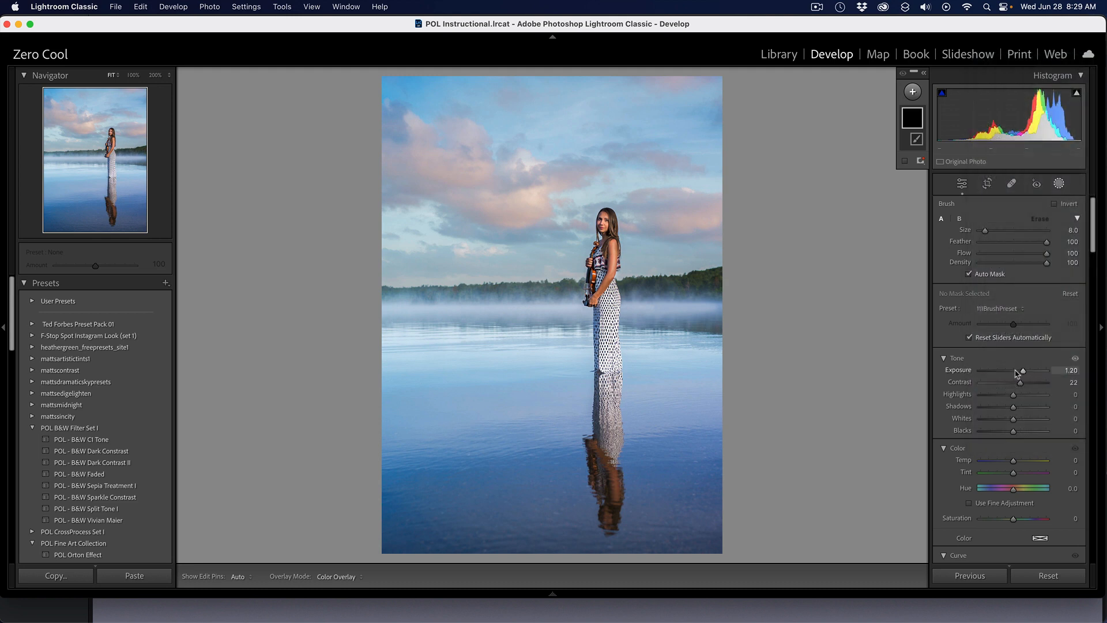
# - Set the brush's Exposure to 2.03, Contrast to 35 and Highlights to 35, and check its effect preset list
pyautogui.moveTo(1014, 395)
pyautogui.mouseDown()
pyautogui.moveTo(1026, 396)
pyautogui.moveTo(1030, 372)
pyautogui.moveTo(1025, 385)
pyautogui.mouseUp()
pyautogui.click(1031, 310)
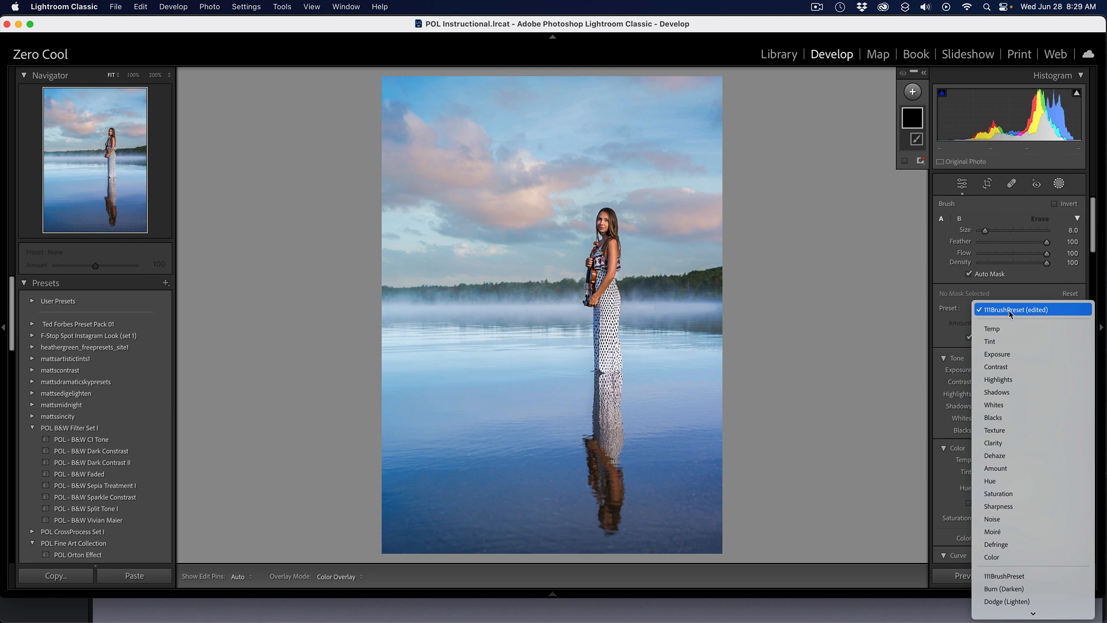
pyautogui.click(1008, 309)
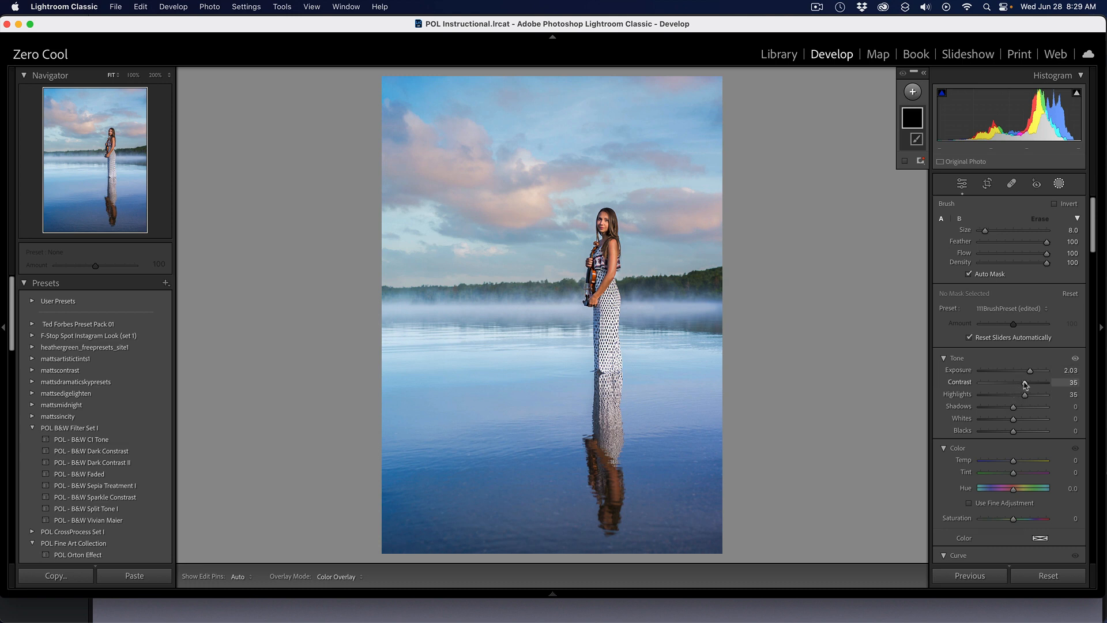
# - Brush the adjustment over the mist on both sides of the woman, and undo the added brush
pyautogui.moveTo(574, 280)
pyautogui.mouseDown()
pyautogui.moveTo(637, 322)
pyautogui.moveTo(667, 327)
pyautogui.moveTo(650, 294)
pyautogui.moveTo(658, 299)
pyautogui.mouseUp()
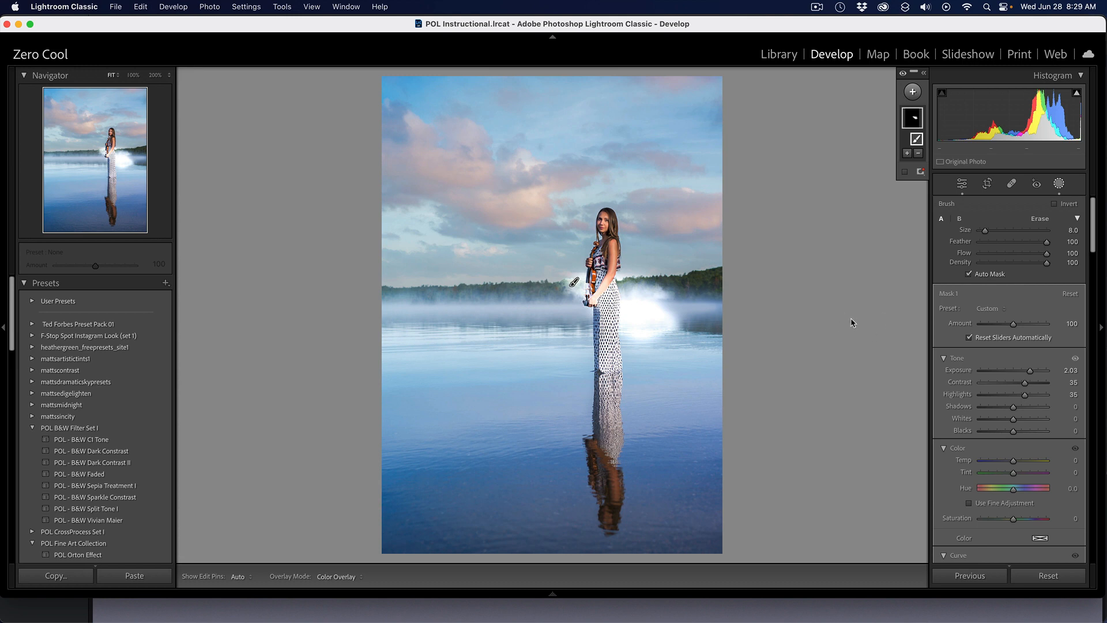
pyautogui.press('z')
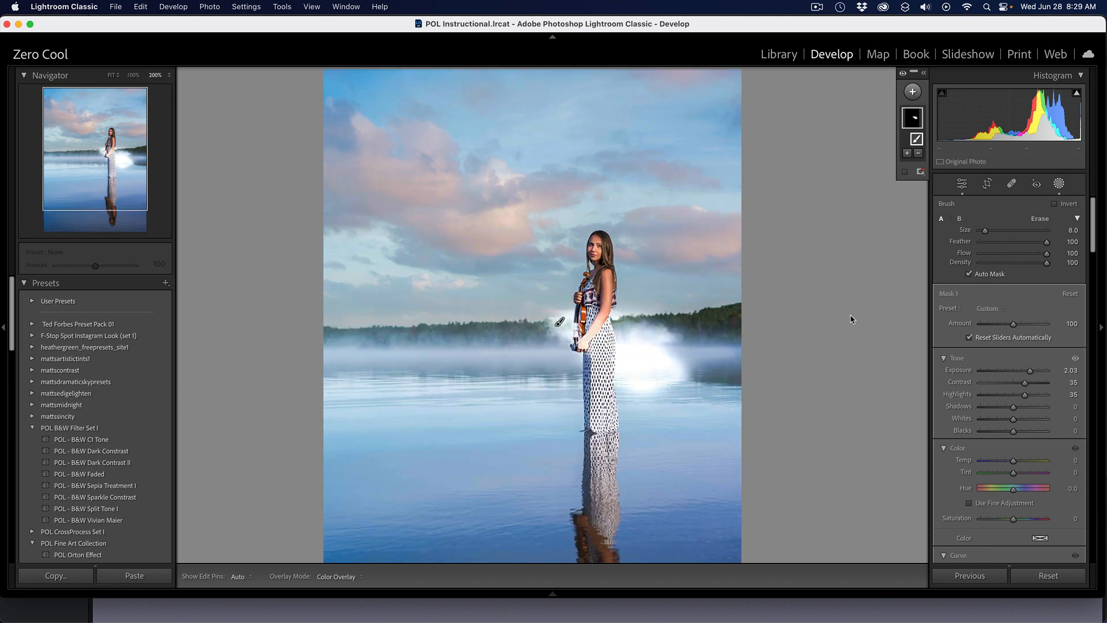
pyautogui.press('super+z')
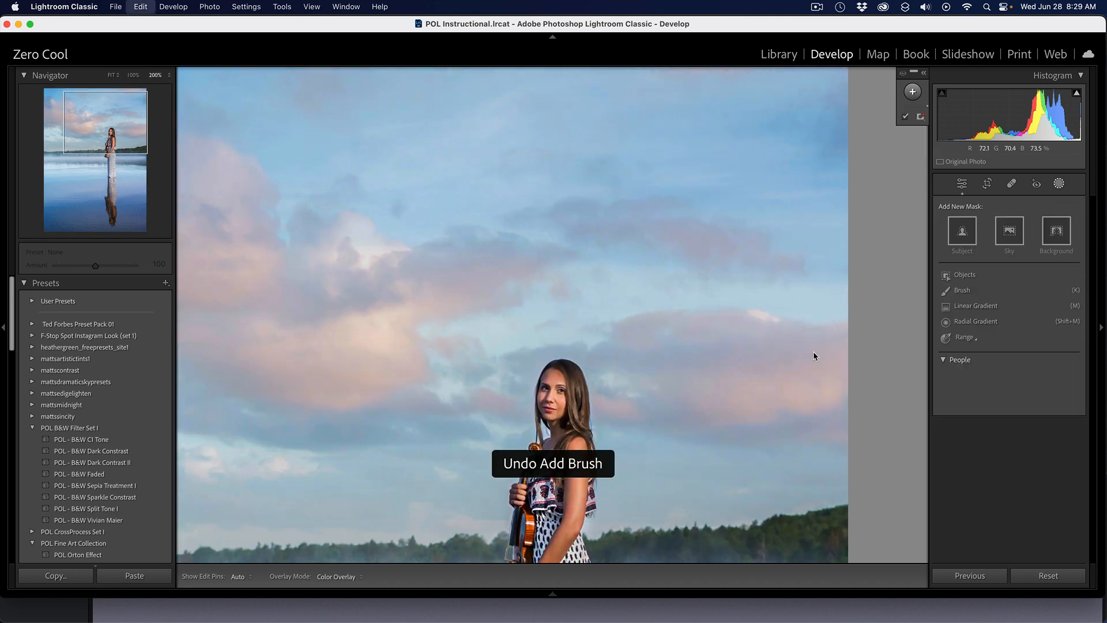
pyautogui.scroll(-5, 759, 387)
pyautogui.scroll(-3, 758, 392)
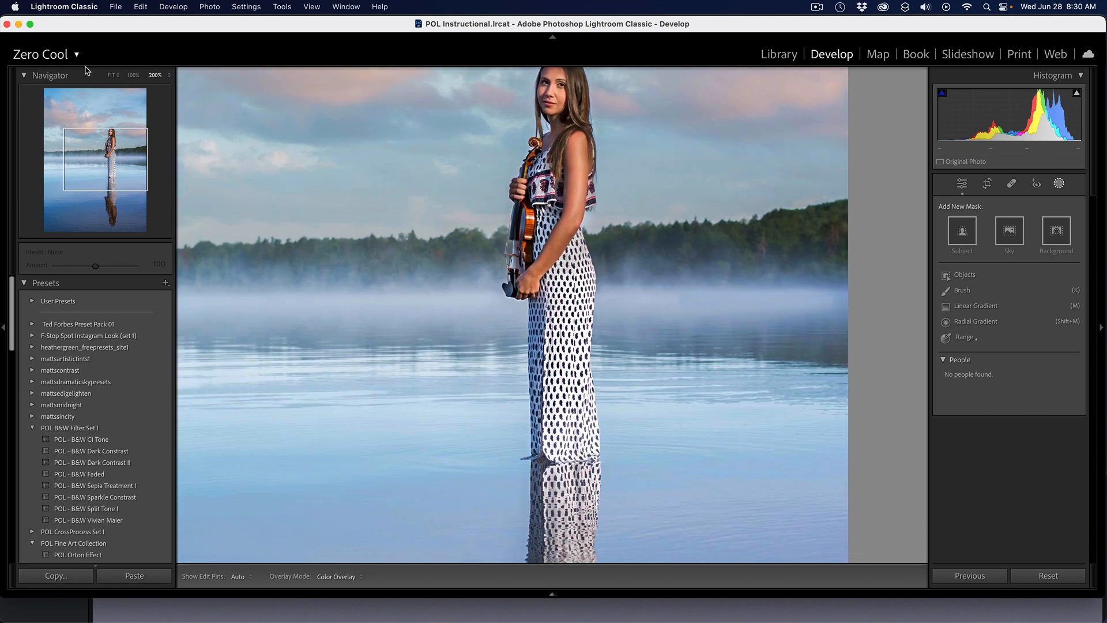
pyautogui.click(115, 75)
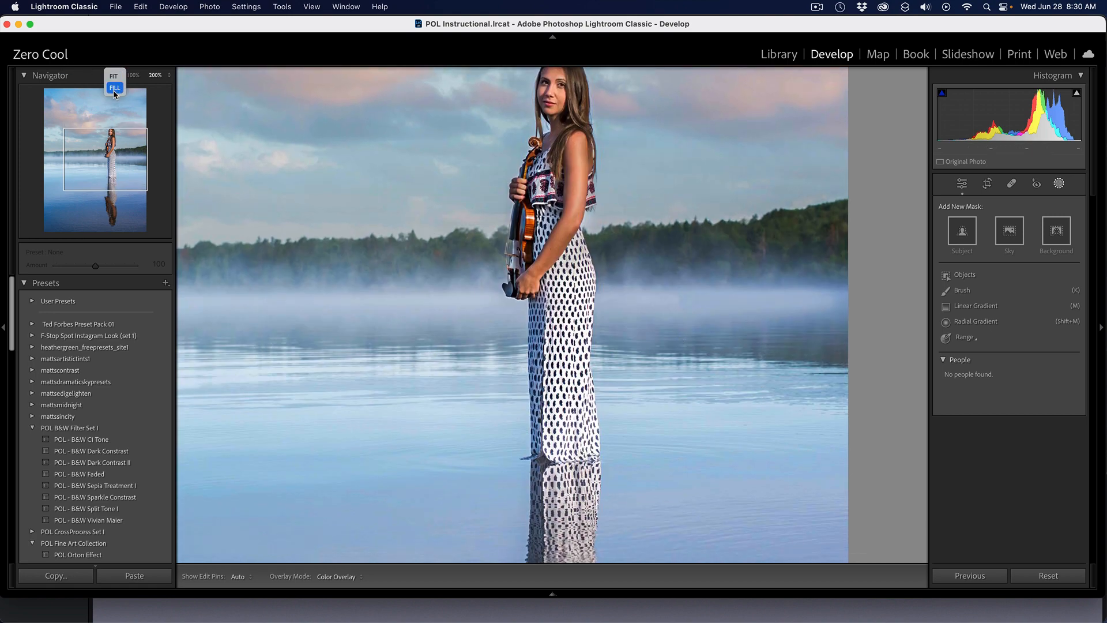
pyautogui.click(117, 76)
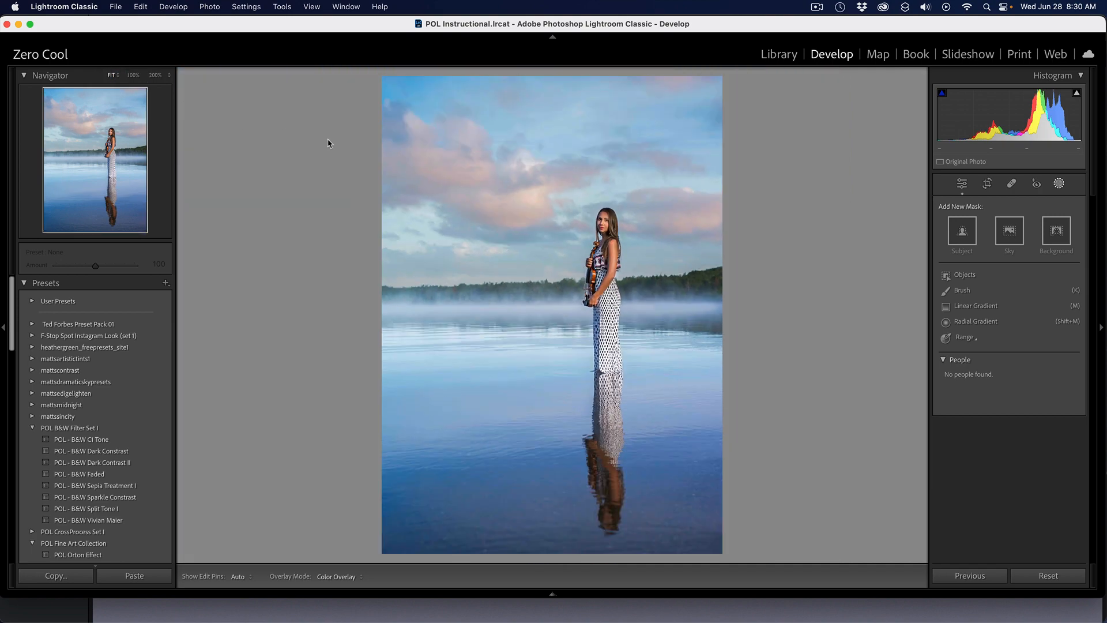
# - Open the Presets preferences and reveal the Lightroom develop presets folder in Finder
pyautogui.click(70, 6)
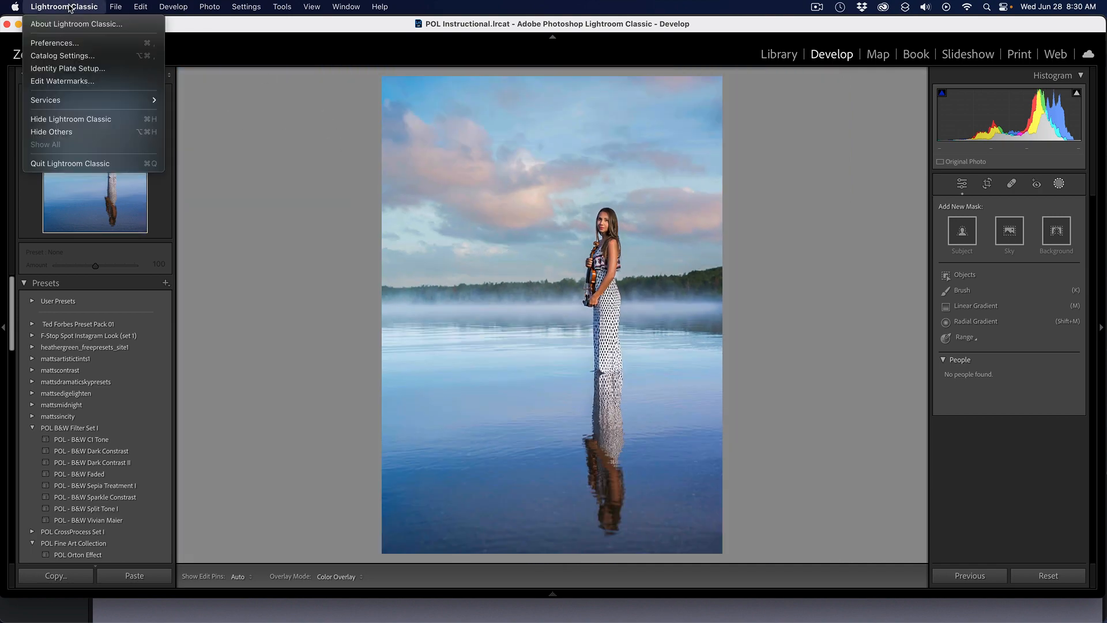
pyautogui.click(69, 44)
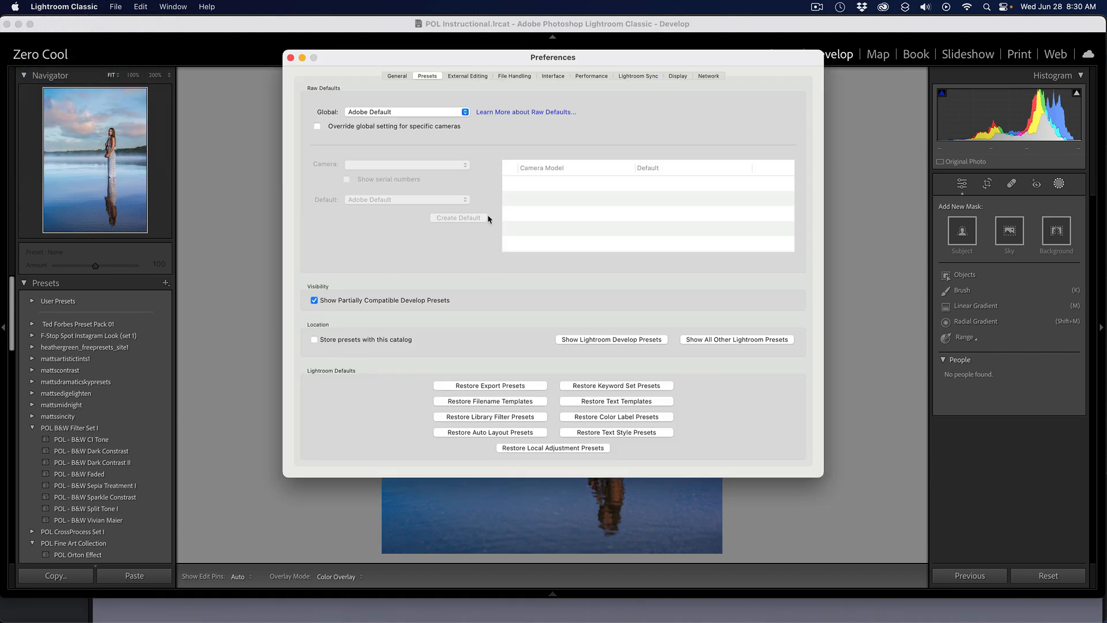
pyautogui.click(395, 76)
pyautogui.click(426, 76)
pyautogui.click(621, 339)
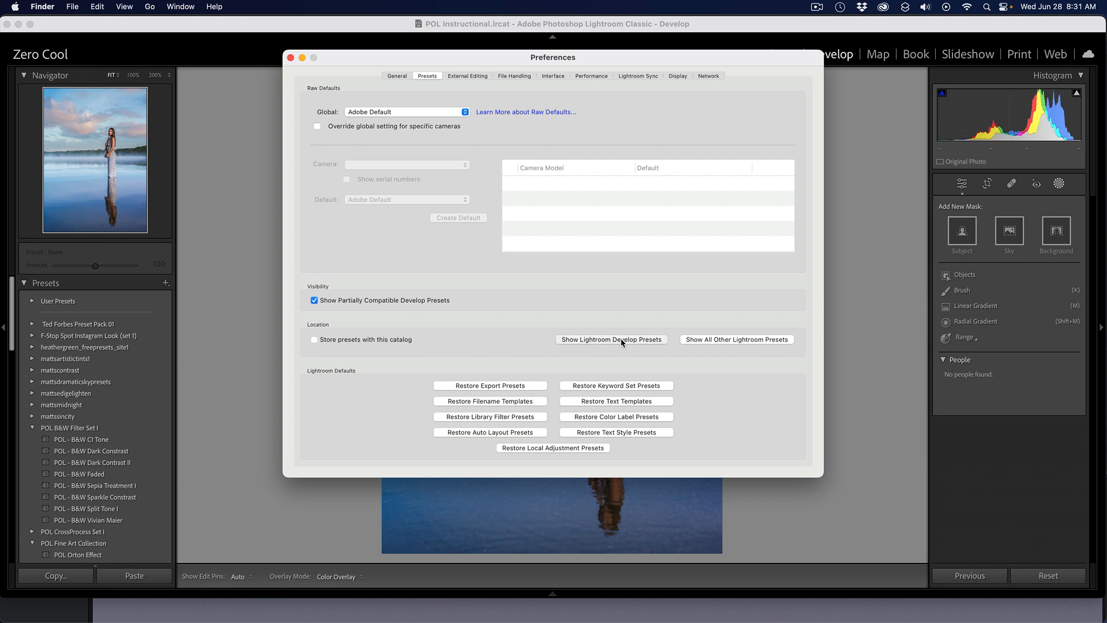
pyautogui.moveTo(207, 27); pyautogui.dragTo(471, 156)
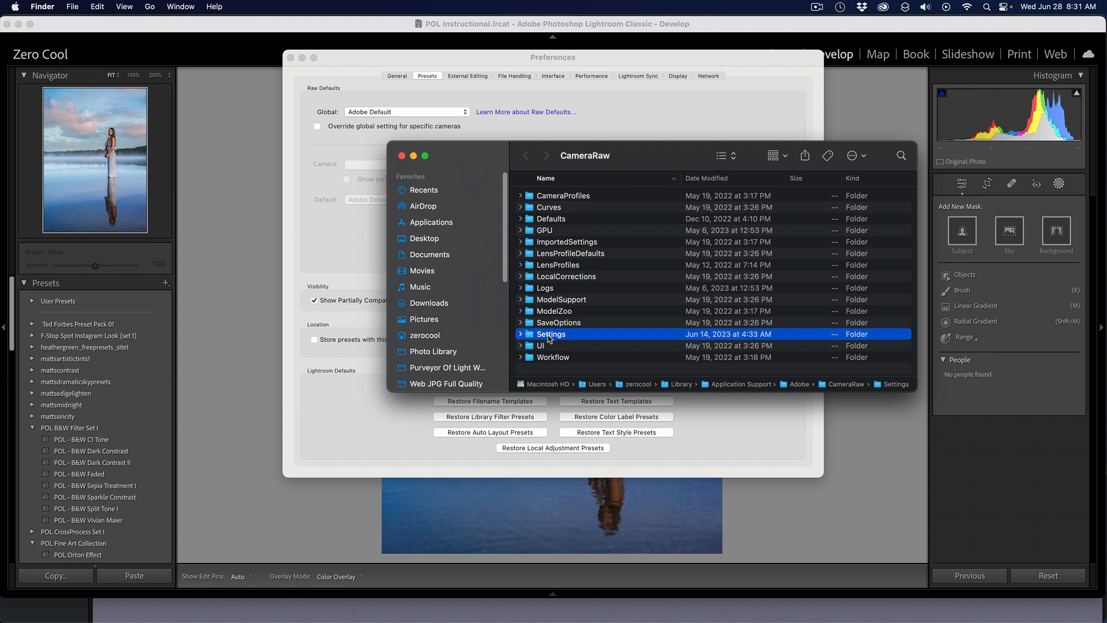
# - Switch the Finder window to column view and examine the folder path leading to CameraRaw's Settings folder
pyautogui.click(737, 161)
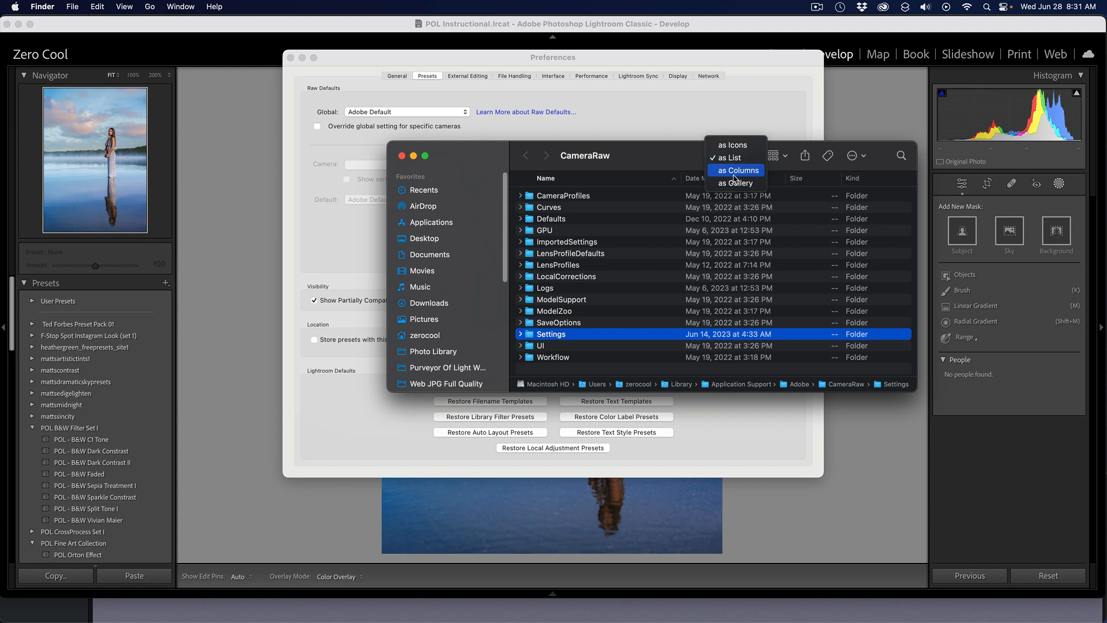
pyautogui.click(735, 171)
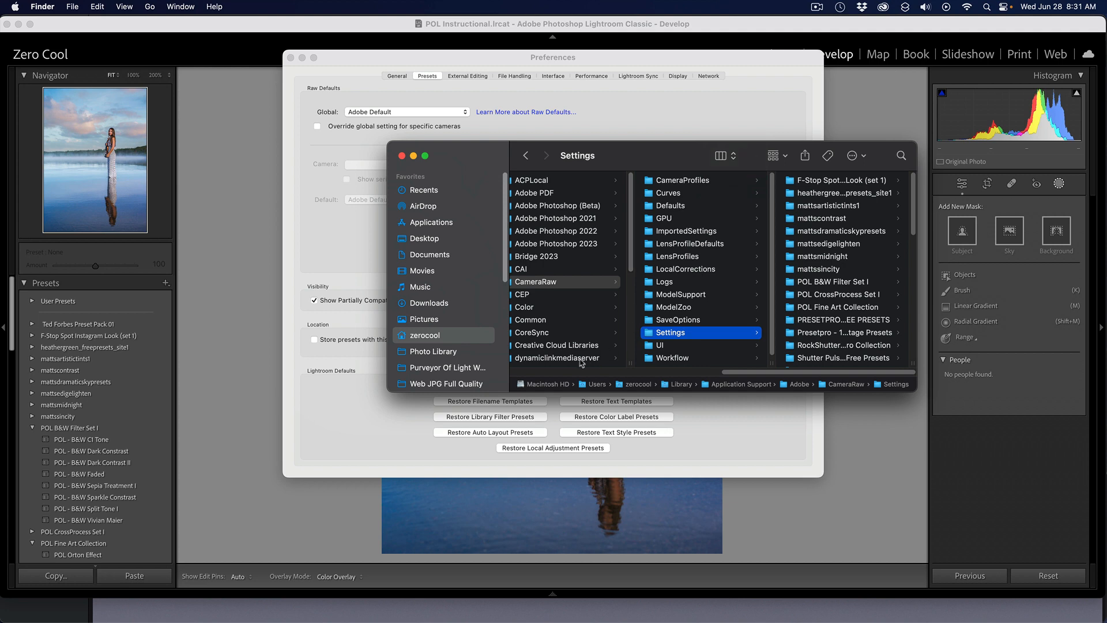
pyautogui.moveTo(740, 372); pyautogui.dragTo(659, 368)
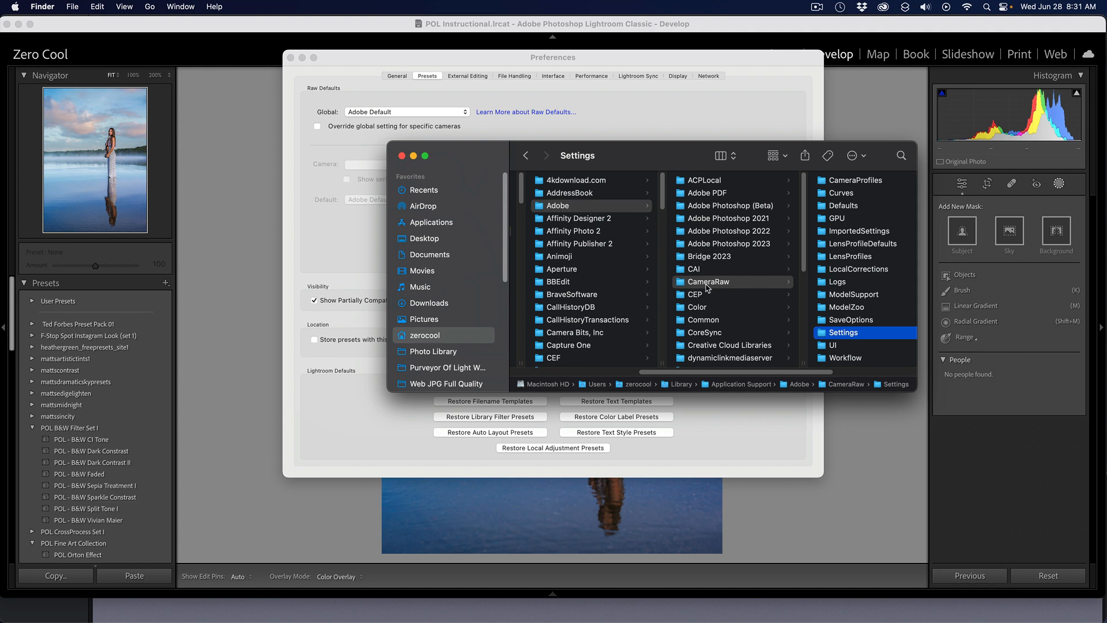
pyautogui.moveTo(720, 376); pyautogui.dragTo(820, 367)
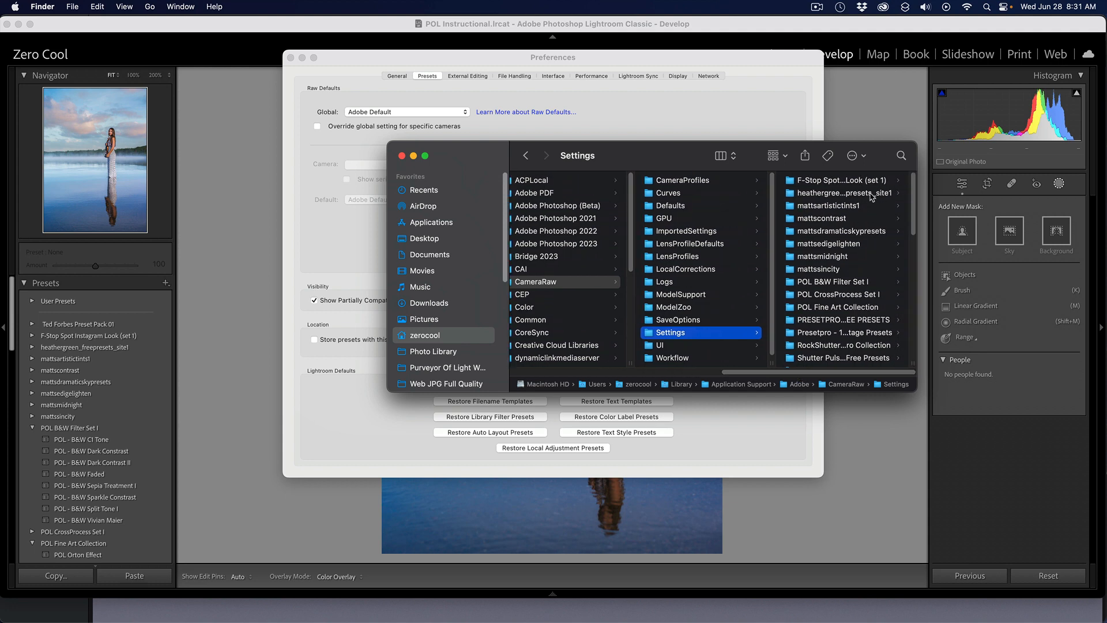
# - Browse the preset folders inside Settings, inspect the files in POL B&W Filter Set I, and close the Finder window
pyautogui.scroll(-3, 859, 296)
pyautogui.scroll(-8, 859, 299)
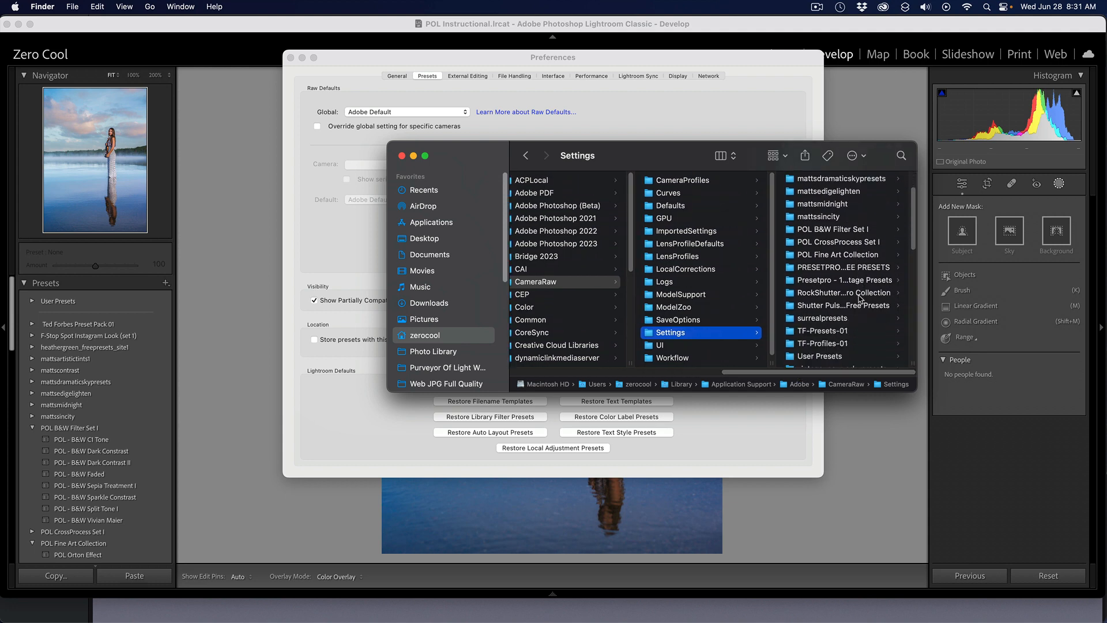
pyautogui.scroll(-5, 859, 298)
pyautogui.scroll(10, 856, 288)
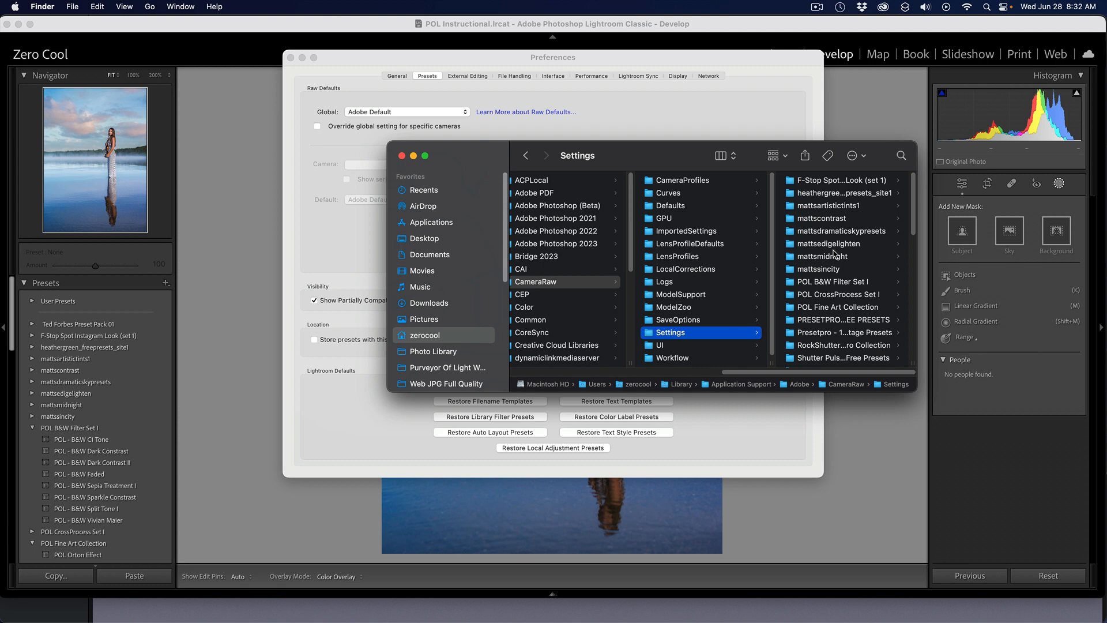
pyautogui.click(829, 283)
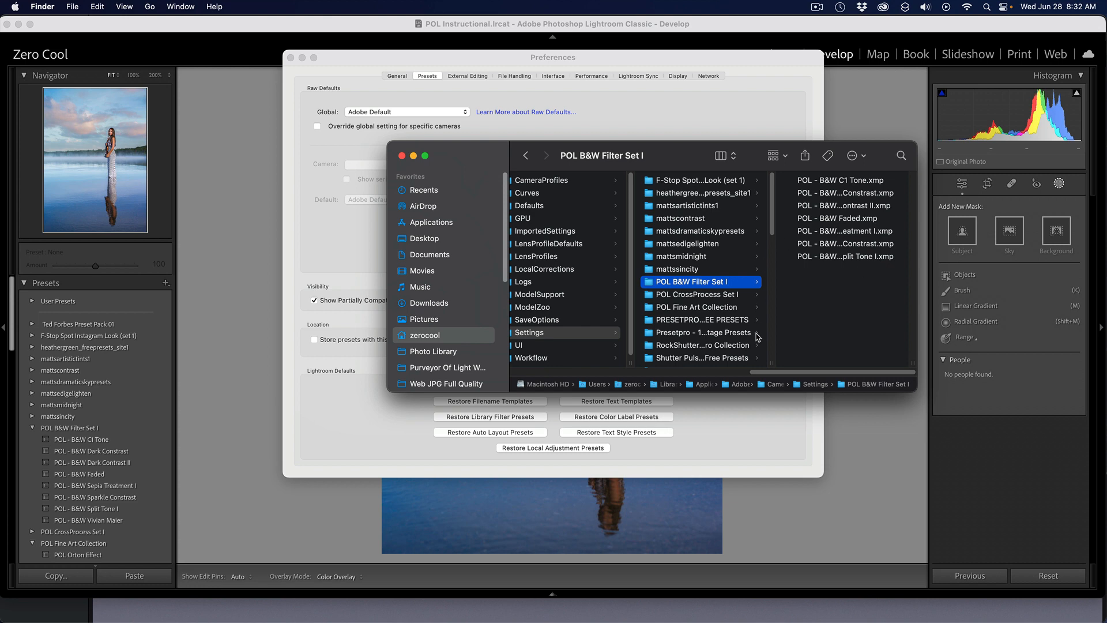
pyautogui.moveTo(767, 372); pyautogui.dragTo(704, 371)
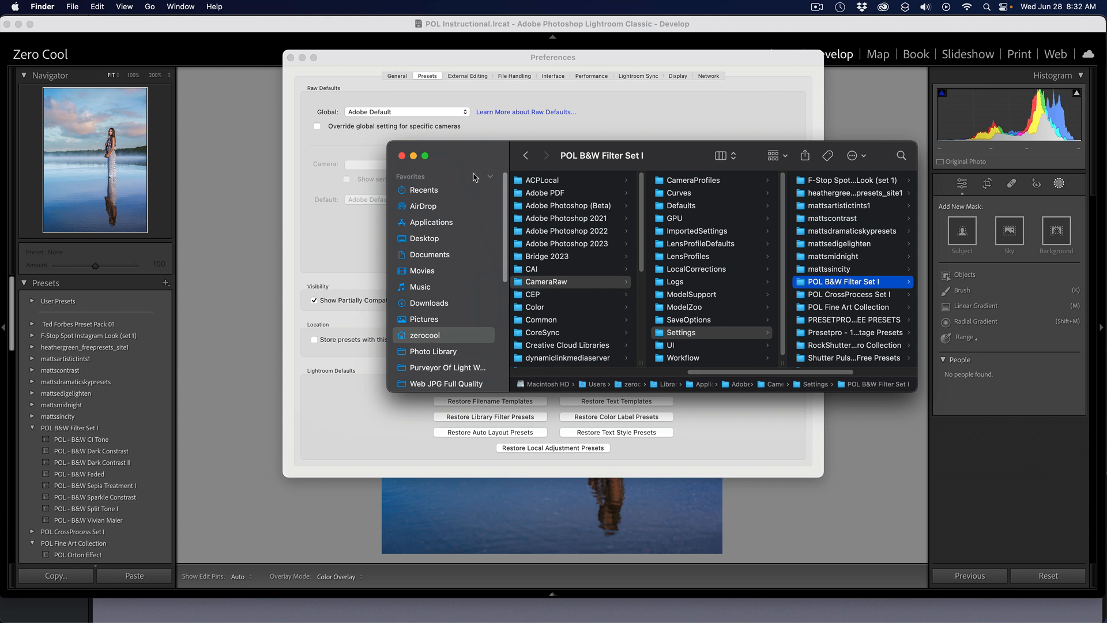
pyautogui.click(401, 156)
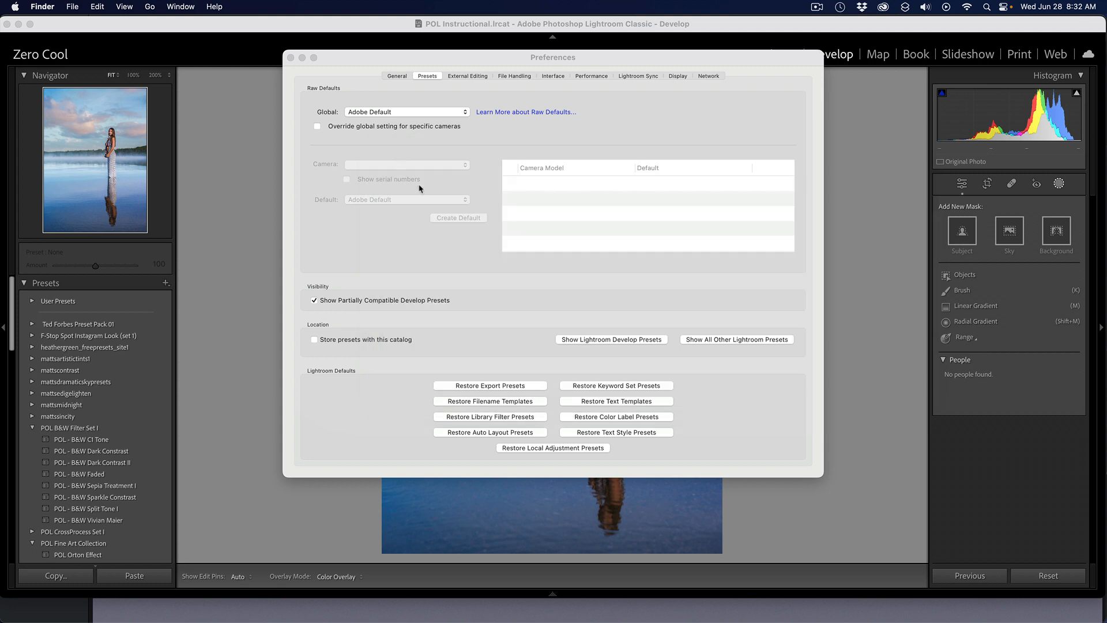
# - Reveal the folder holding all other Lightroom presets in Finder
pyautogui.click(723, 341)
pyautogui.moveTo(377, 41); pyautogui.dragTo(632, 173)
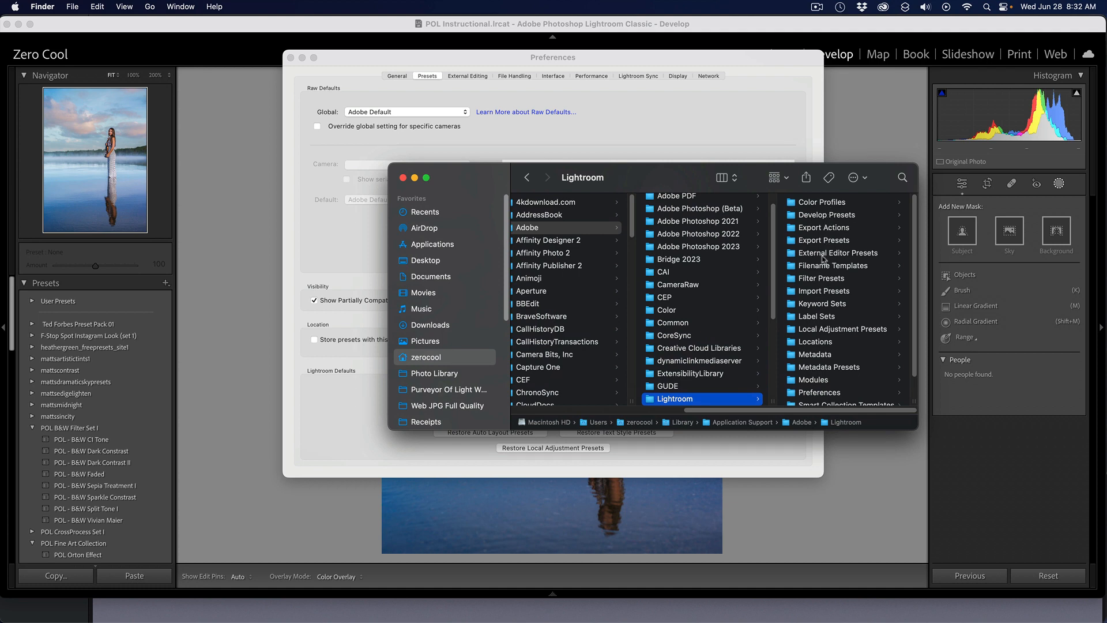
# - Browse the preset folders inside the Lightroom folder, inspect Metadata and Metadata Presets, and close the Finder window
pyautogui.scroll(-1, 831, 383)
pyautogui.scroll(-2, 831, 382)
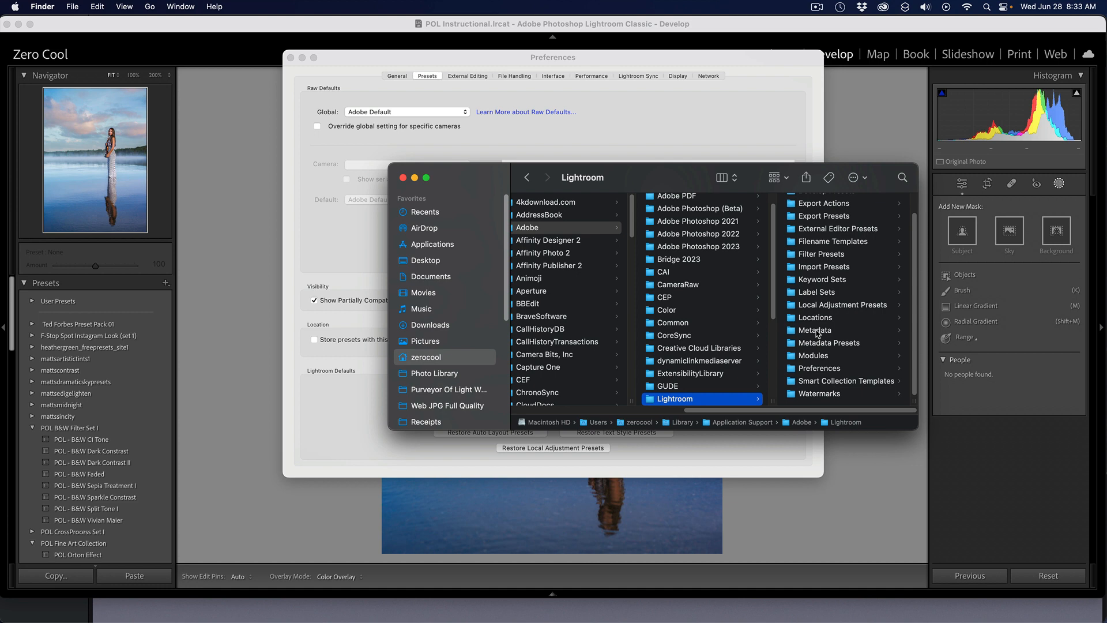
pyautogui.scroll(2, 817, 333)
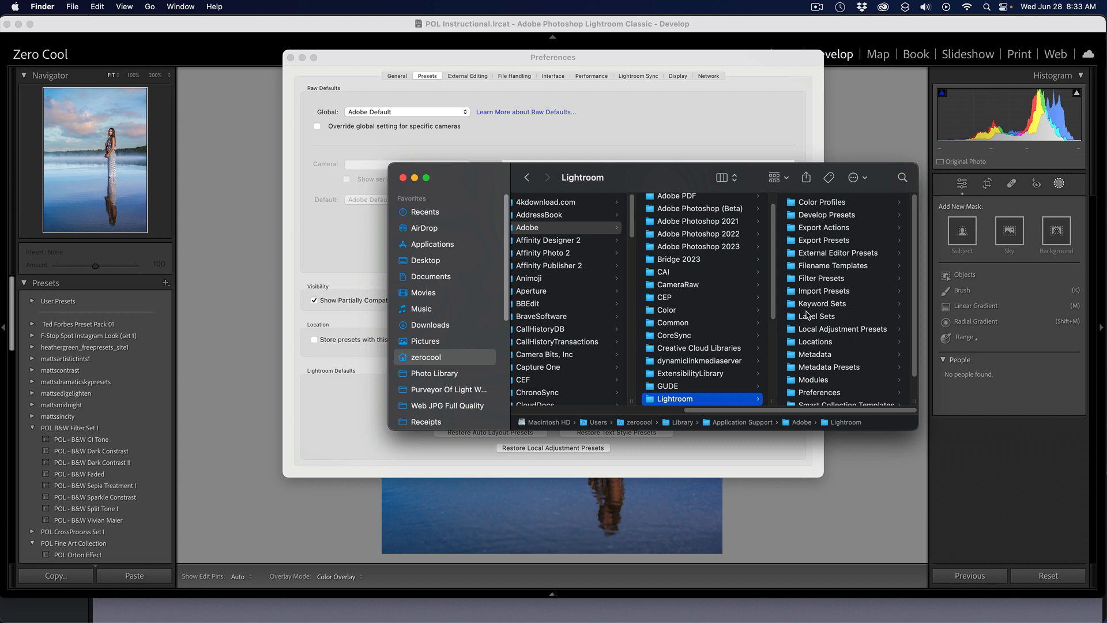
pyautogui.scroll(-2, 819, 343)
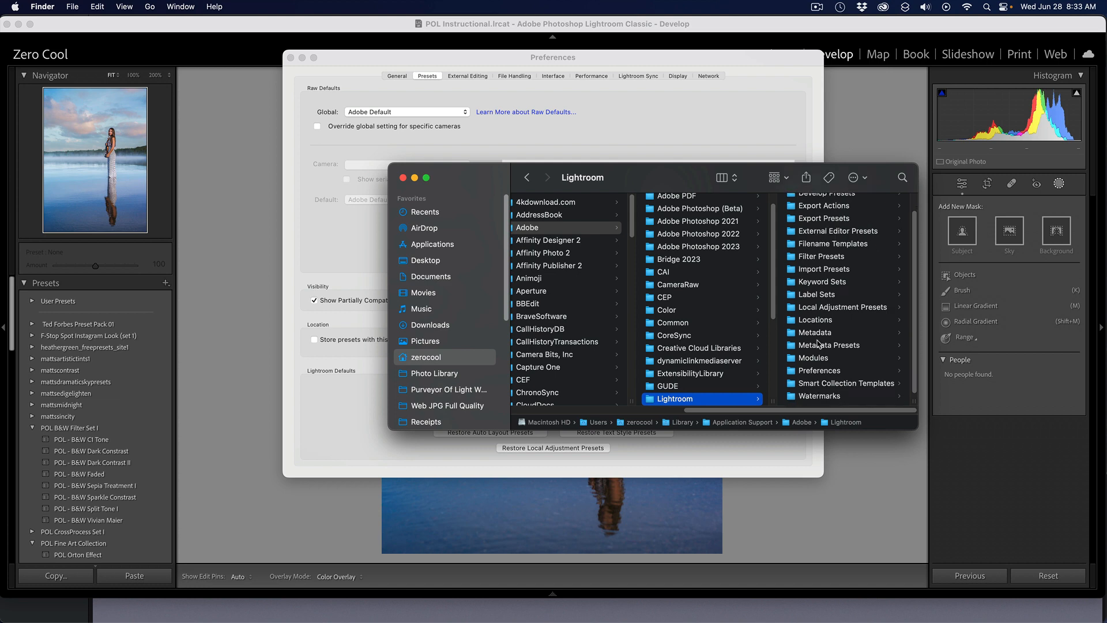
pyautogui.click(819, 331)
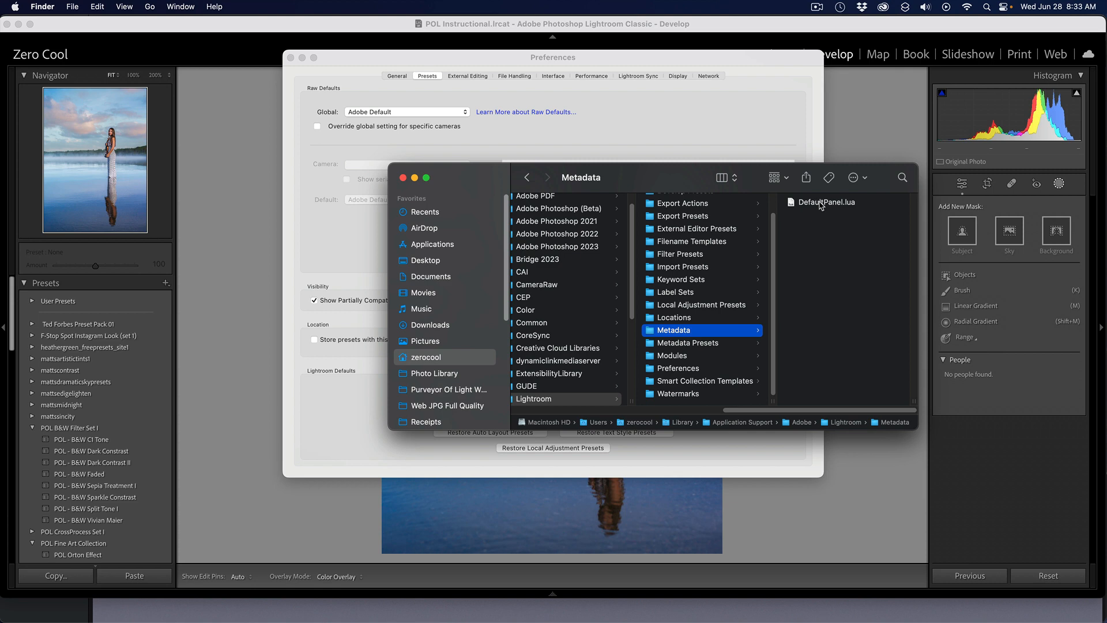
pyautogui.click(711, 343)
pyautogui.click(712, 345)
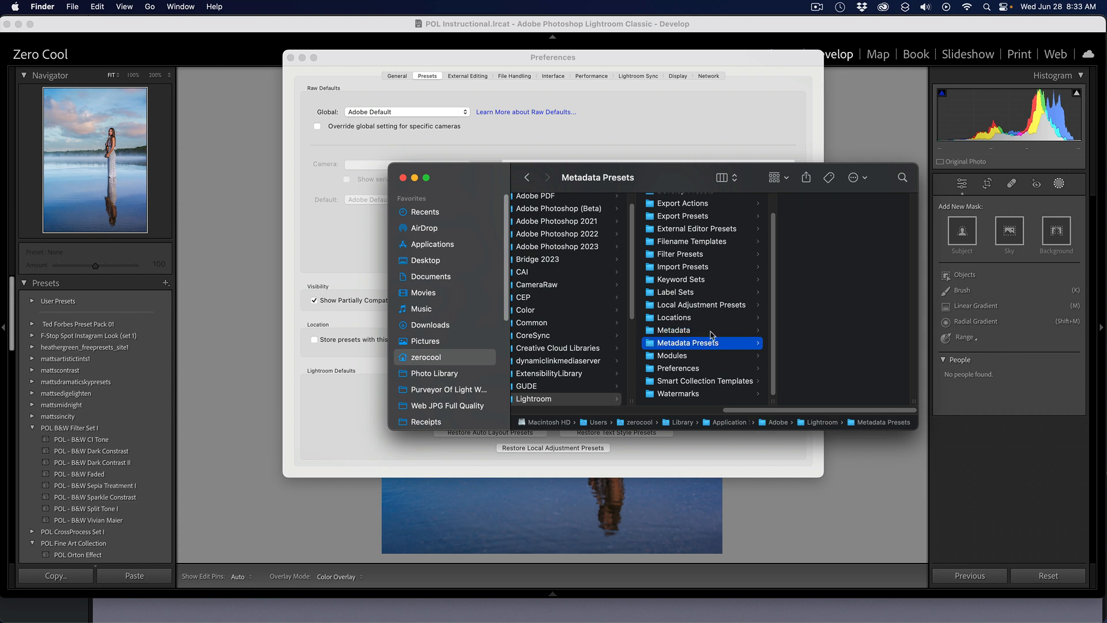
pyautogui.scroll(1, 715, 332)
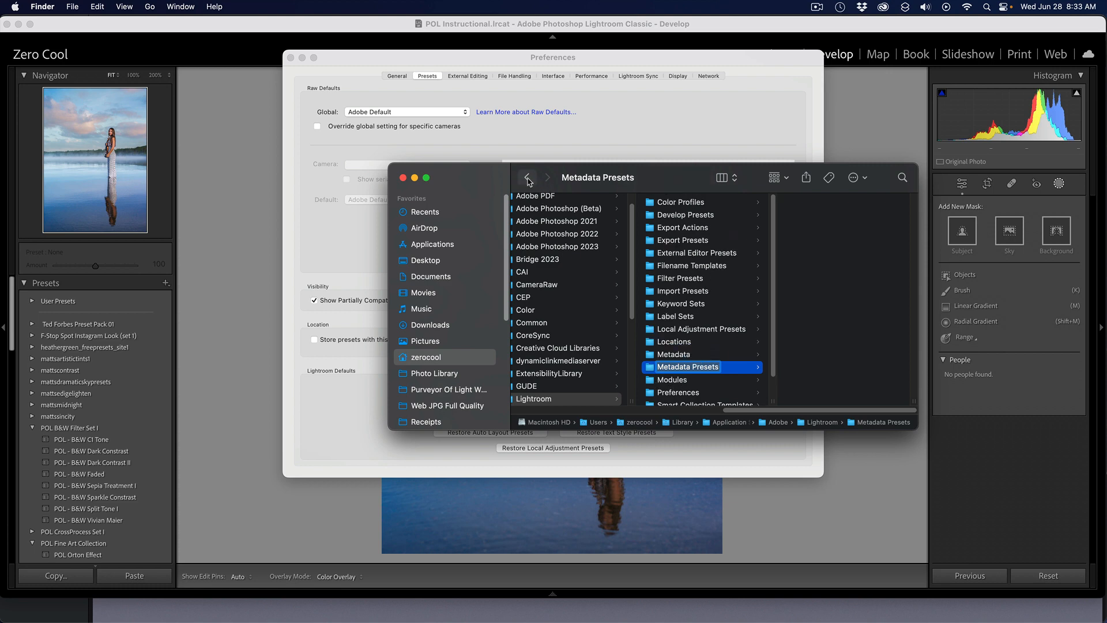
pyautogui.click(403, 178)
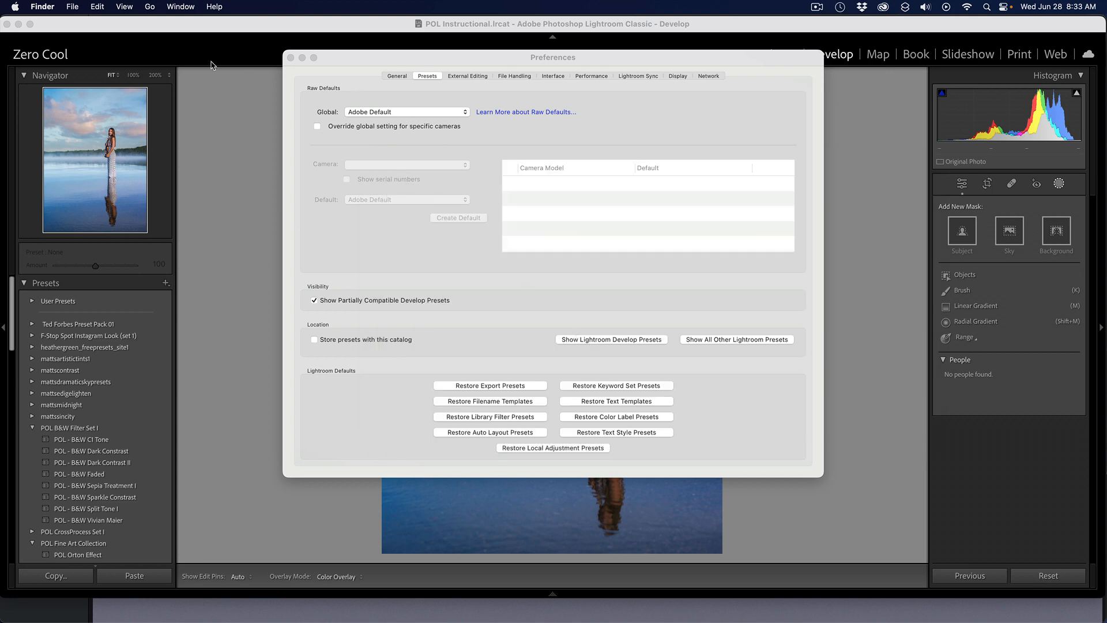
# - Close Lightroom's Preferences window and switch to the LR-Presets.key presentation in Keynote
pyautogui.click(552, 137)
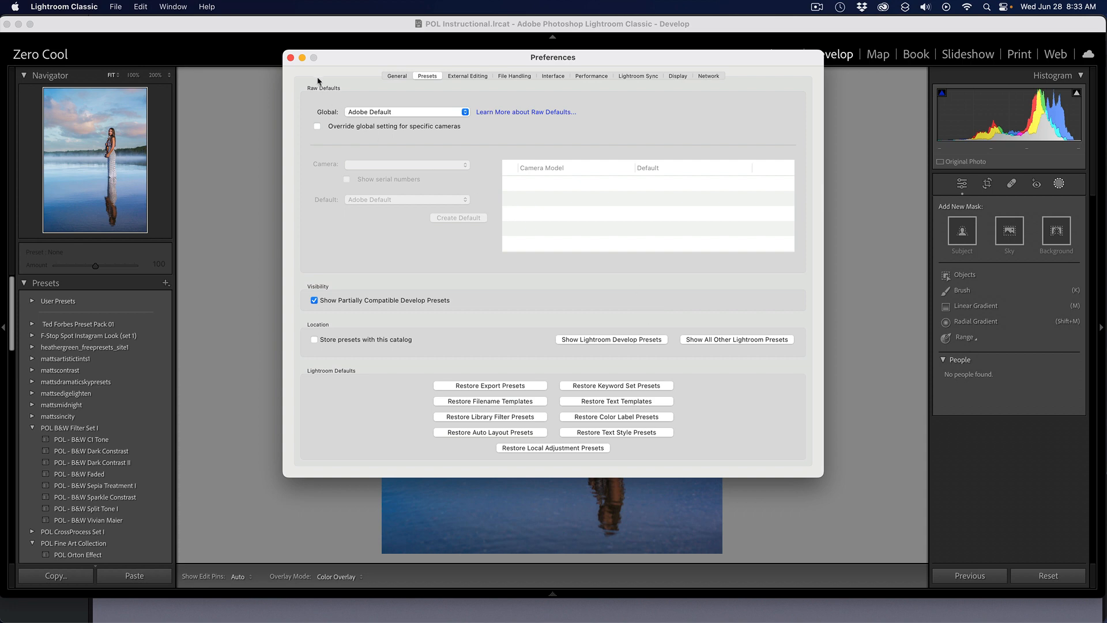
pyautogui.click(291, 58)
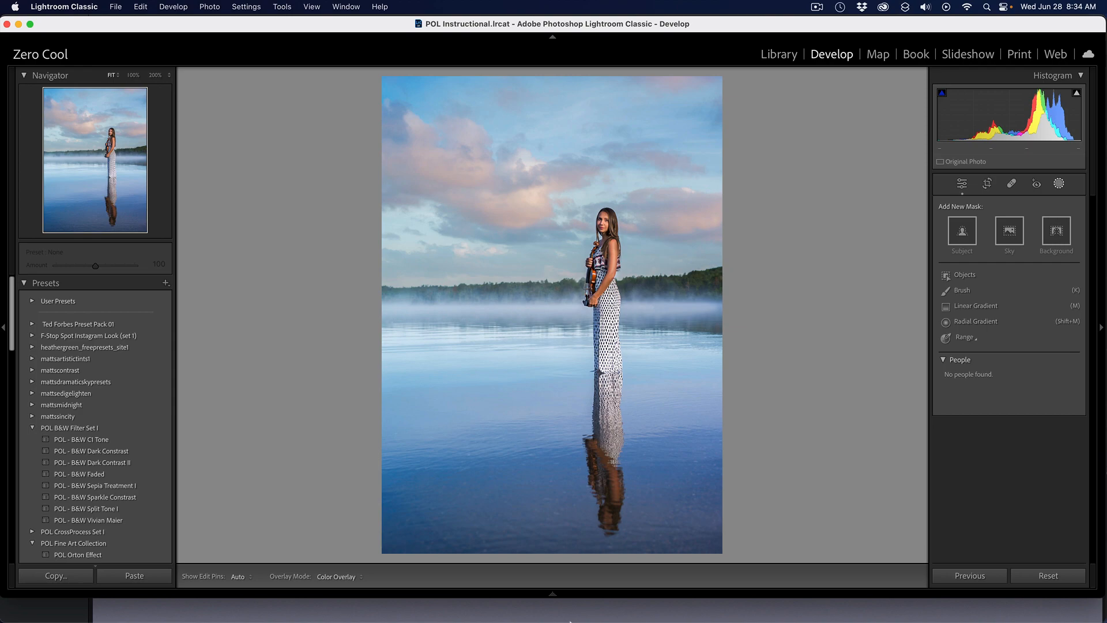
pyautogui.click(633, 607)
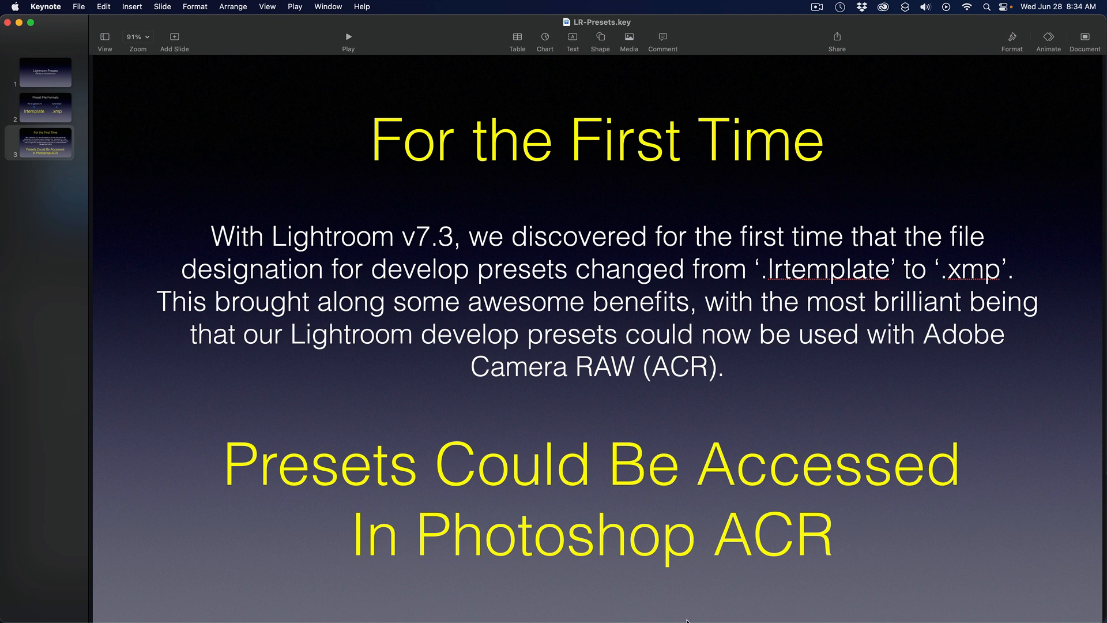
# - Switch to Photoshop and look over the Basic adjustments for the gym photo in Camera Raw
pyautogui.press('super+space')
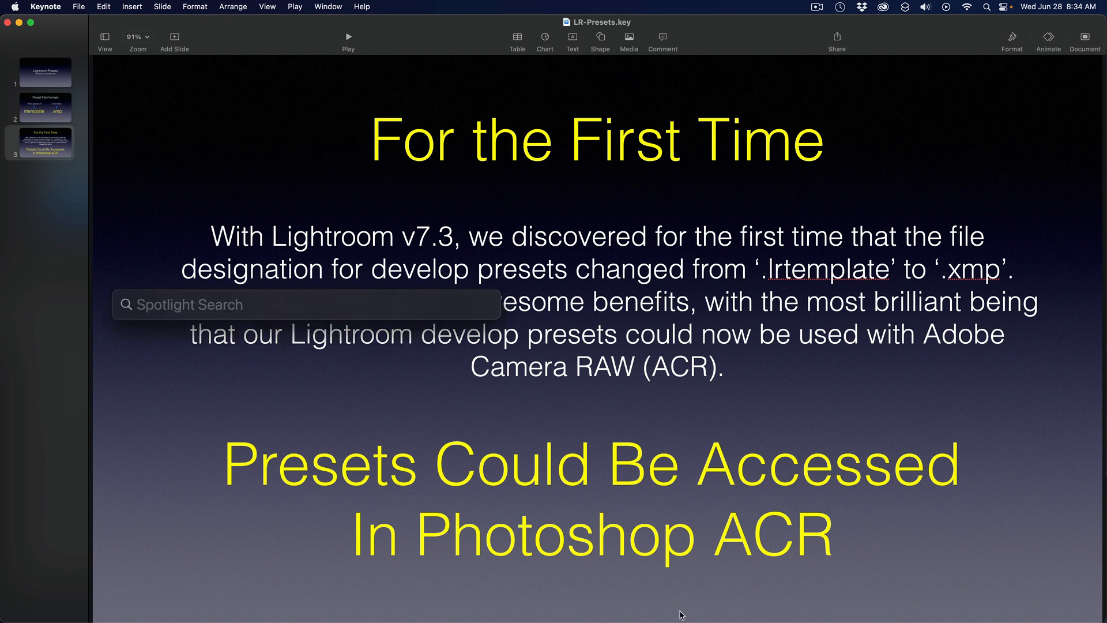
pyautogui.write('ph')
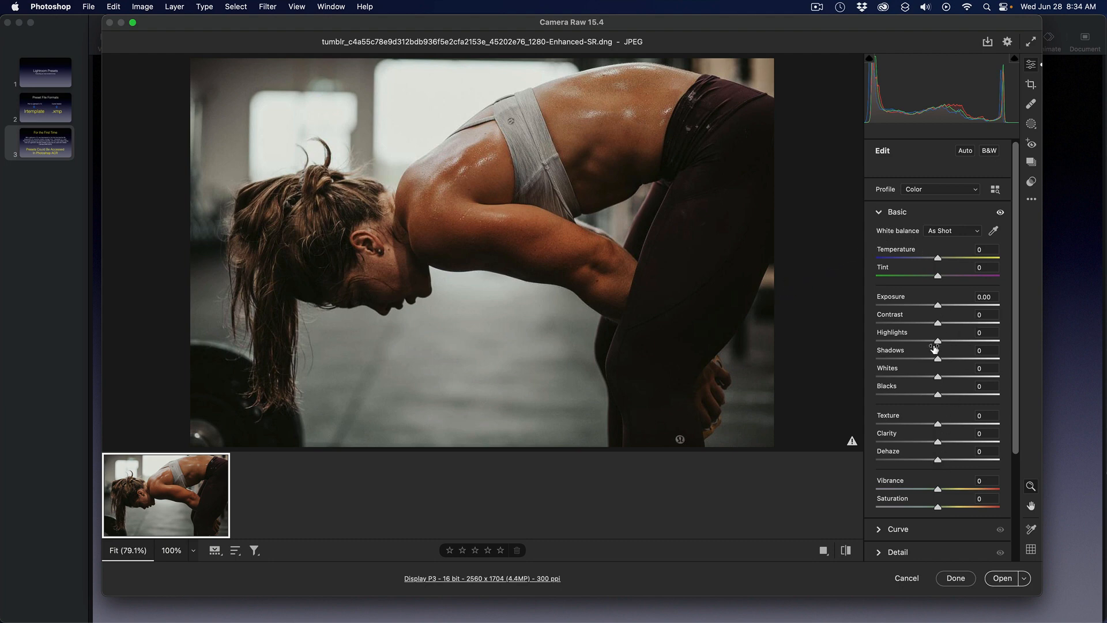
pyautogui.scroll(-1, 937, 323)
pyautogui.scroll(-5, 937, 323)
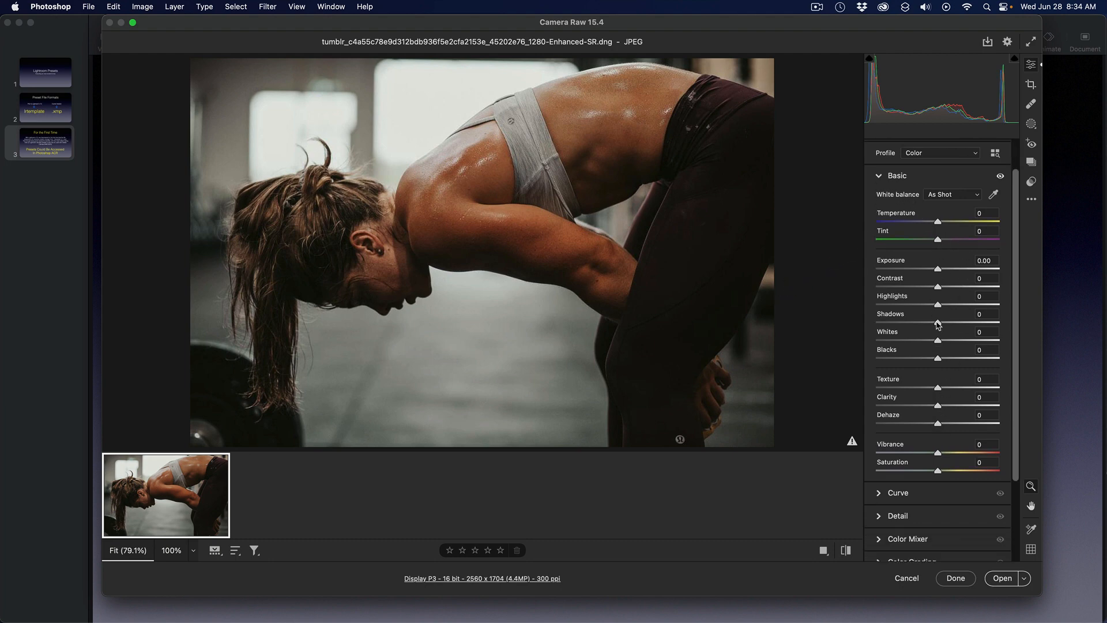
pyautogui.scroll(6, 938, 324)
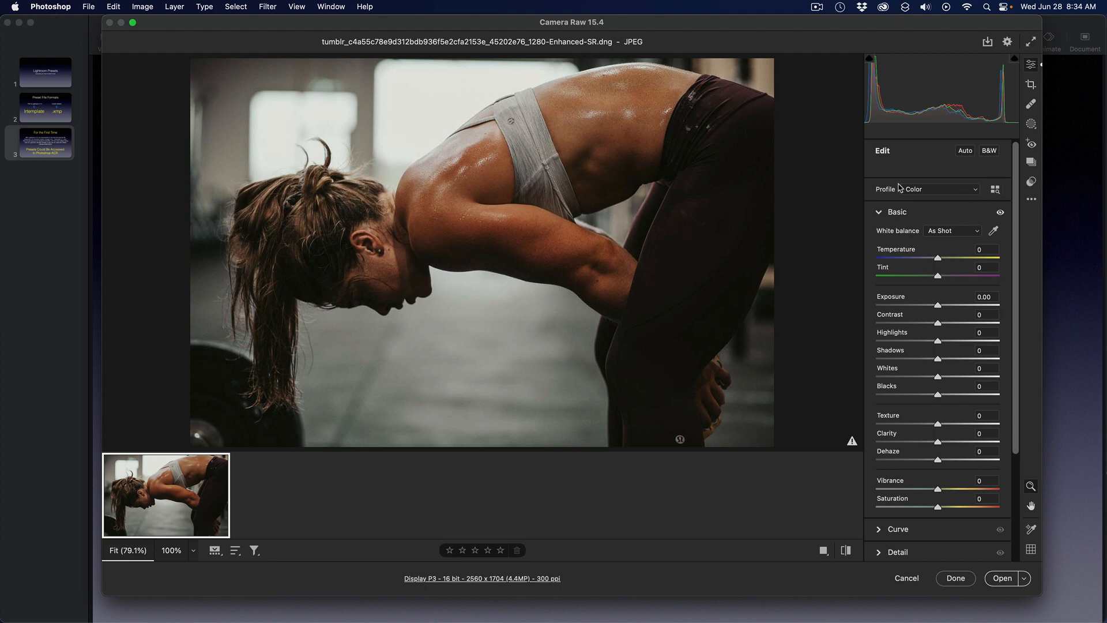
pyautogui.click(995, 191)
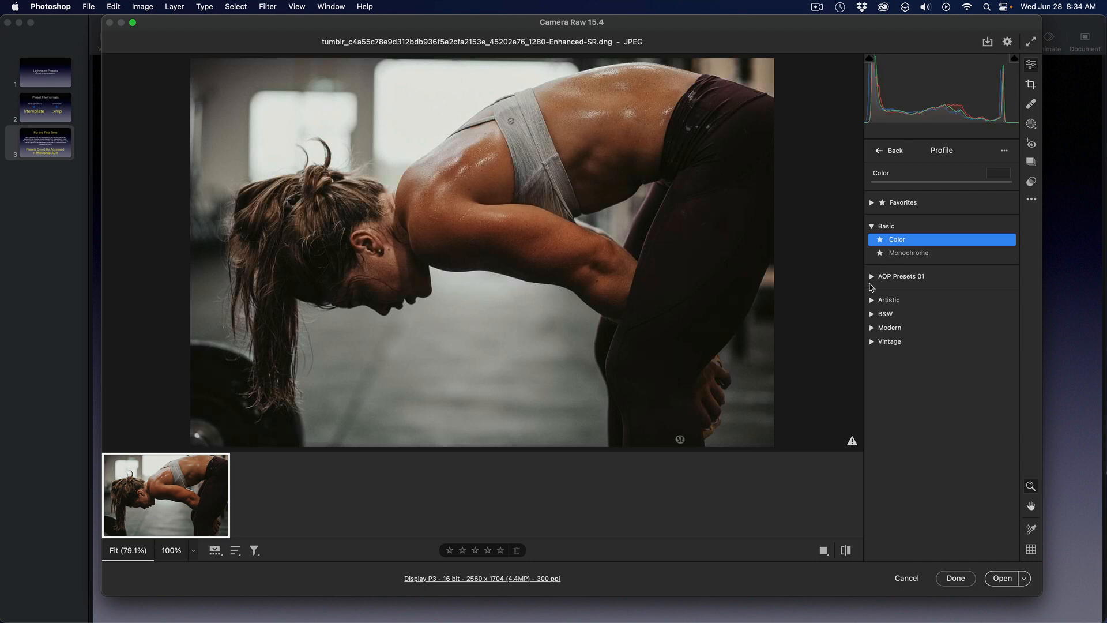
pyautogui.click(873, 279)
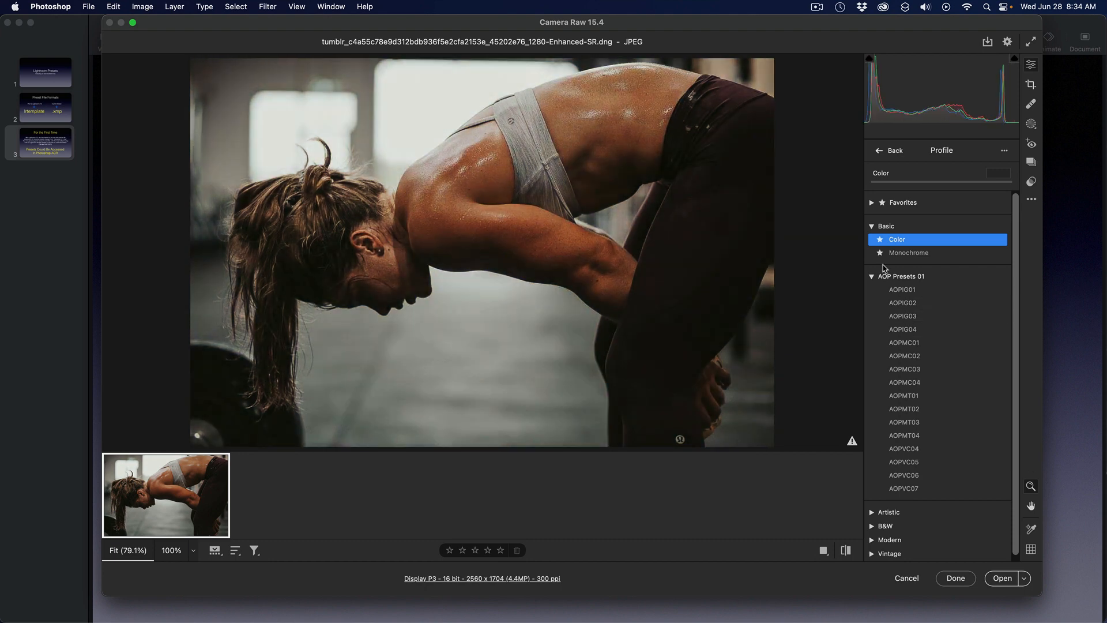
pyautogui.click(872, 278)
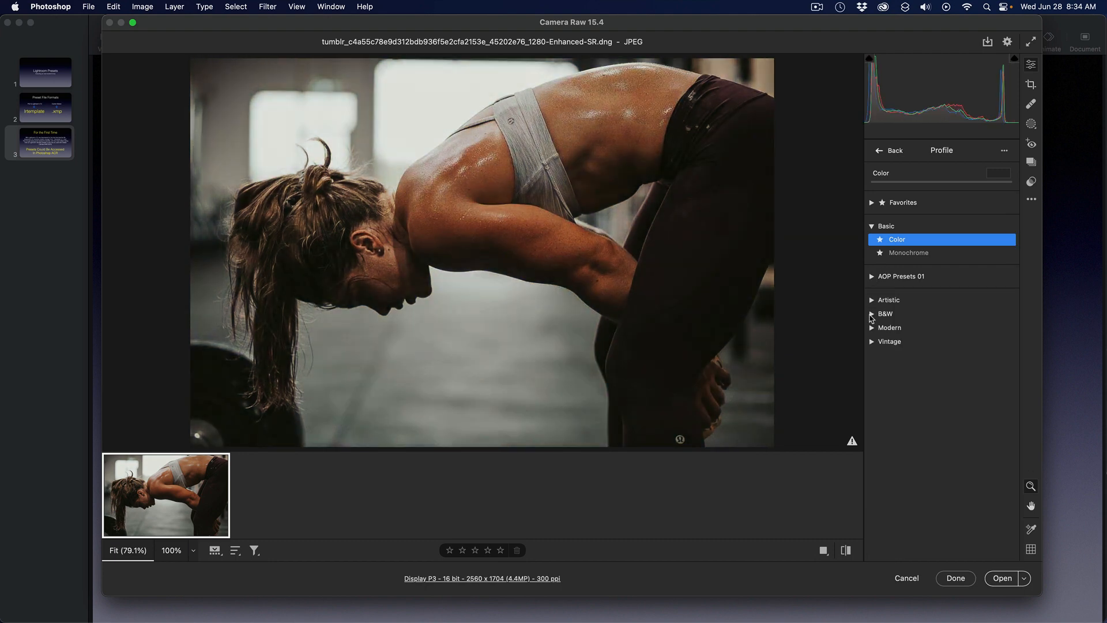
# - Expand the Artistic and B&W profile groups and look through their profiles
pyautogui.click(872, 300)
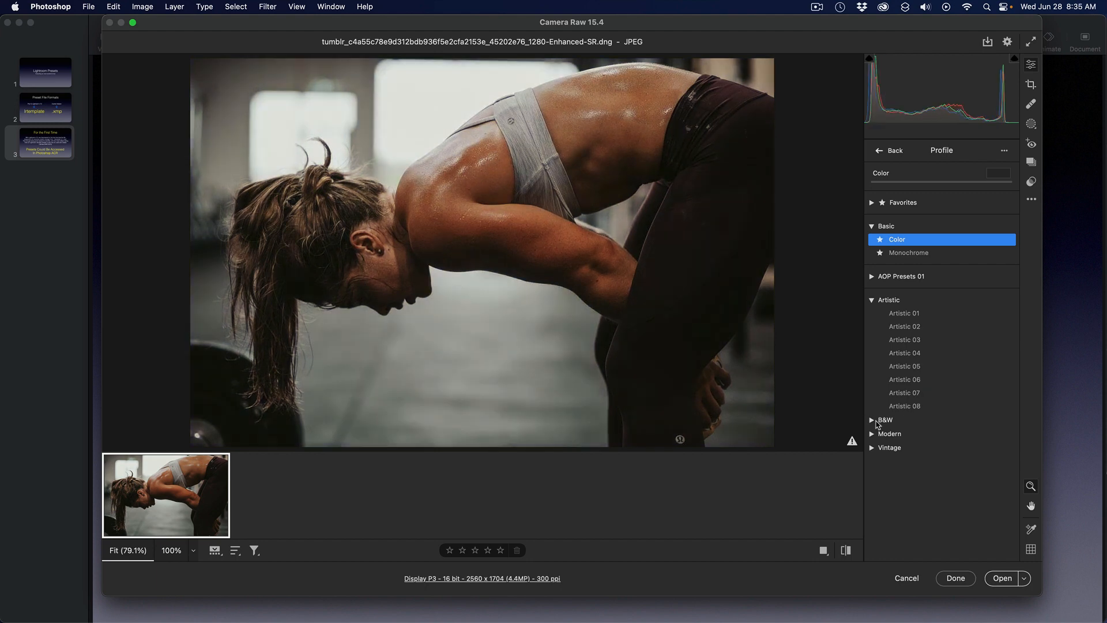
pyautogui.click(872, 421)
pyautogui.scroll(-3, 911, 430)
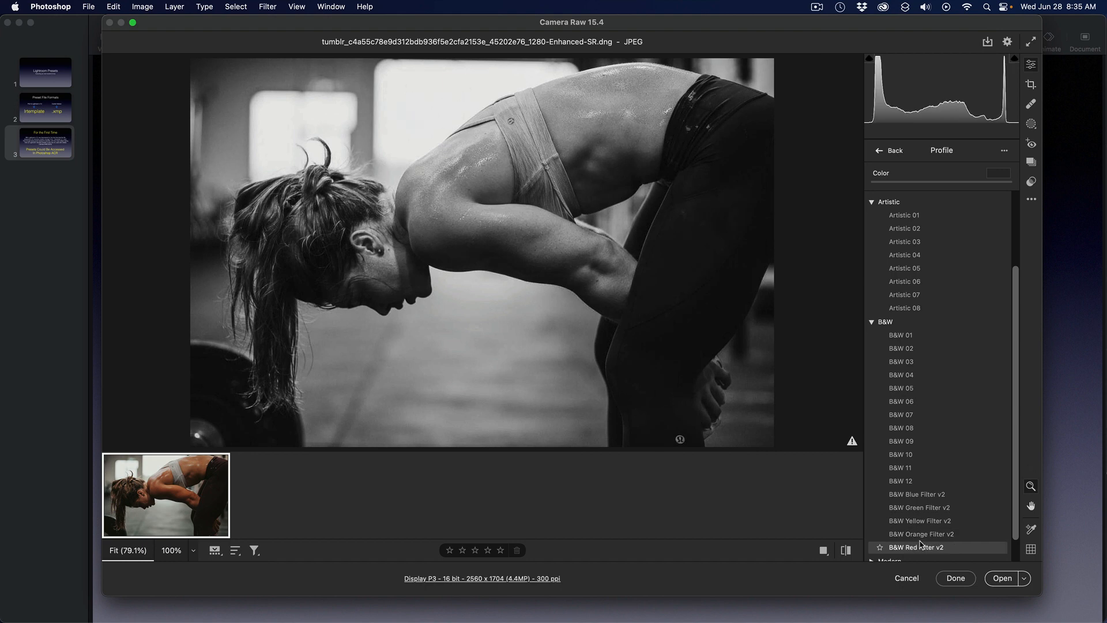
pyautogui.scroll(-1, 916, 533)
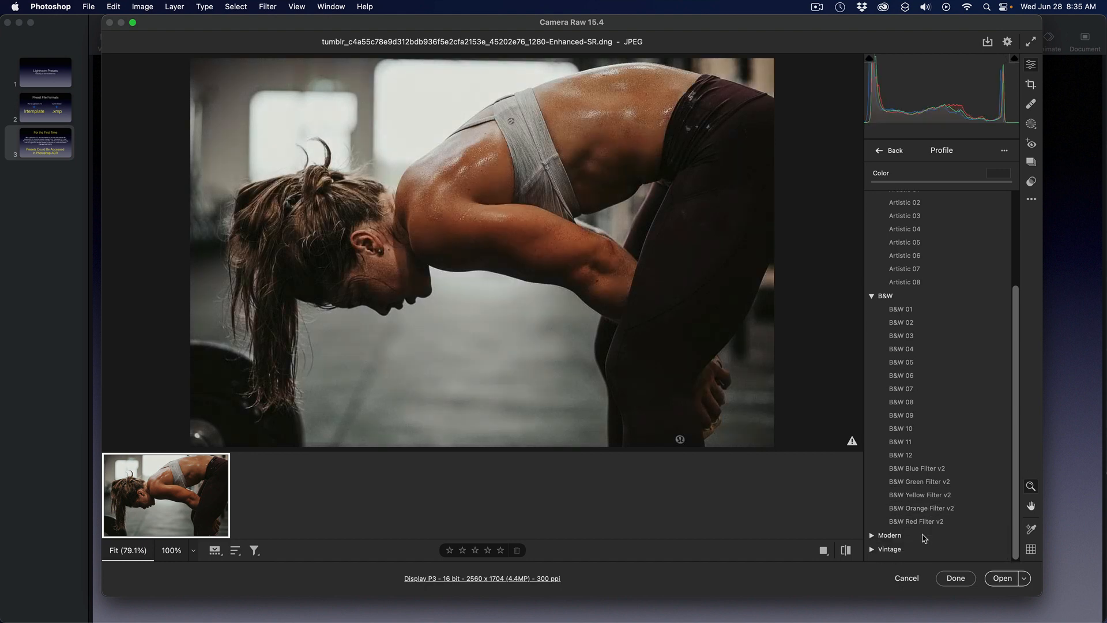
# - Look through the Modern and Vintage profile groups, then cancel Camera Raw without applying a profile
pyautogui.click(872, 535)
pyautogui.scroll(-4, 914, 533)
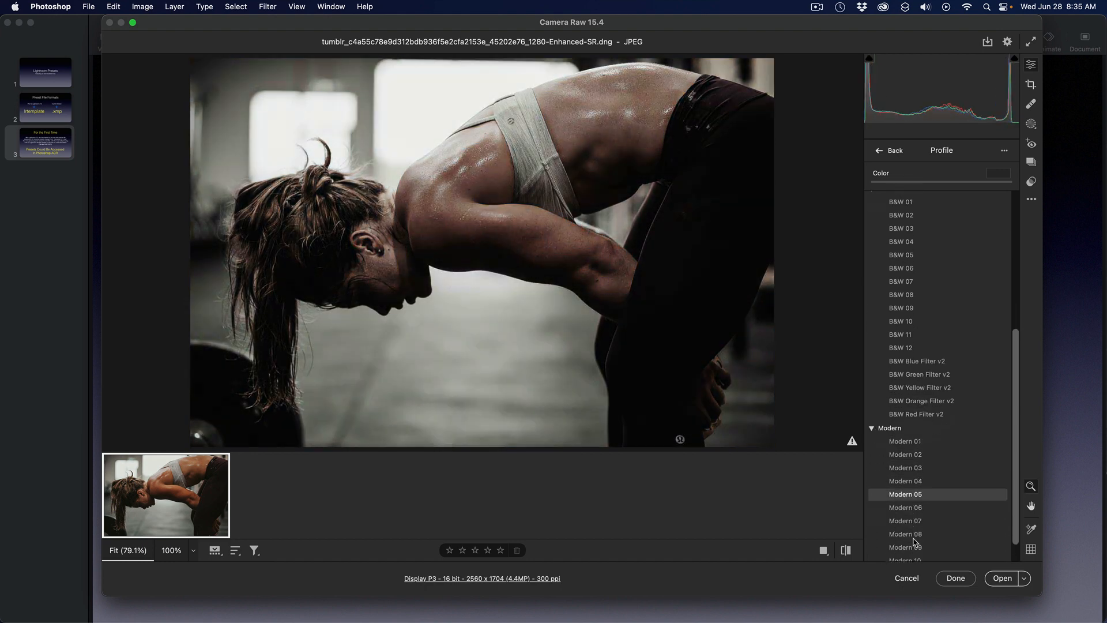
pyautogui.scroll(-1, 913, 542)
pyautogui.click(872, 549)
pyautogui.scroll(-5, 922, 519)
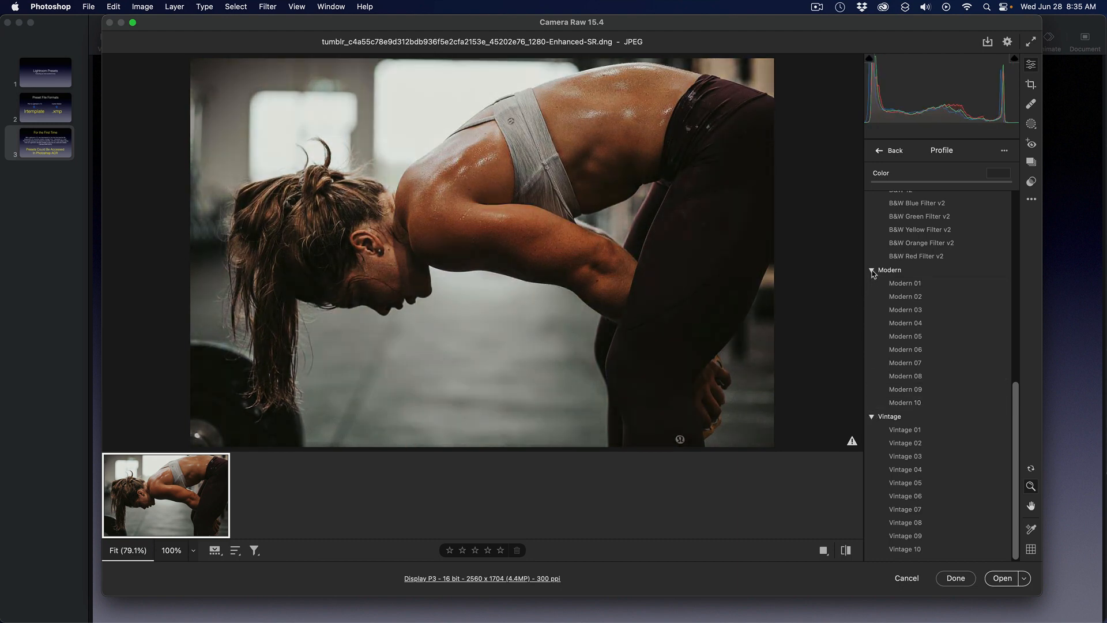
pyautogui.click(872, 270)
pyautogui.scroll(5, 935, 305)
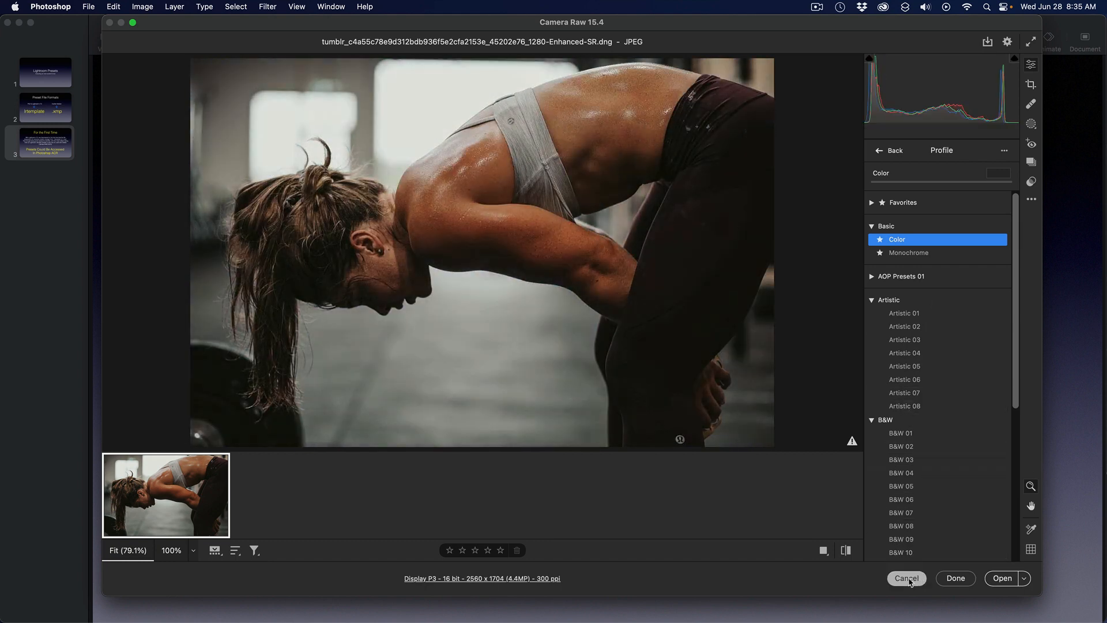
pyautogui.click(907, 578)
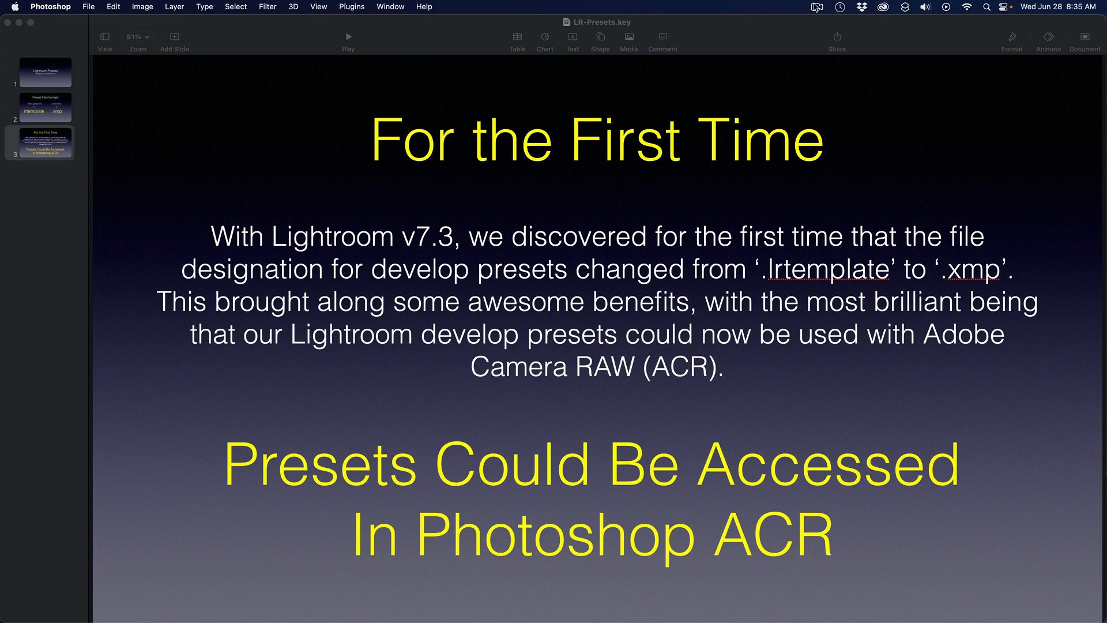
pyautogui.click(816, 6)
pyautogui.click(823, 37)
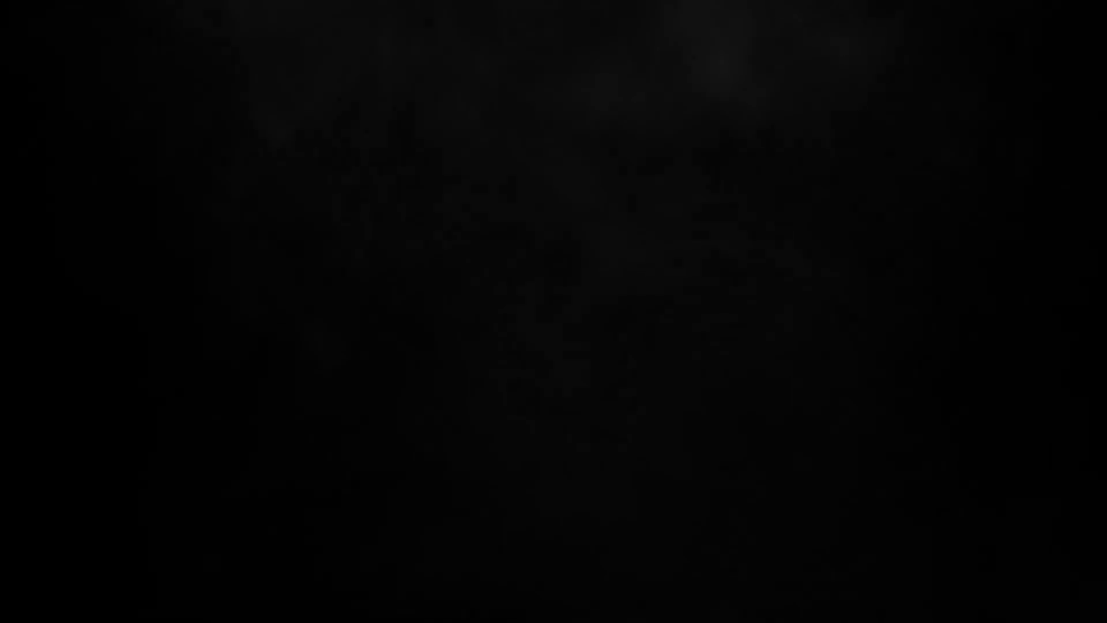